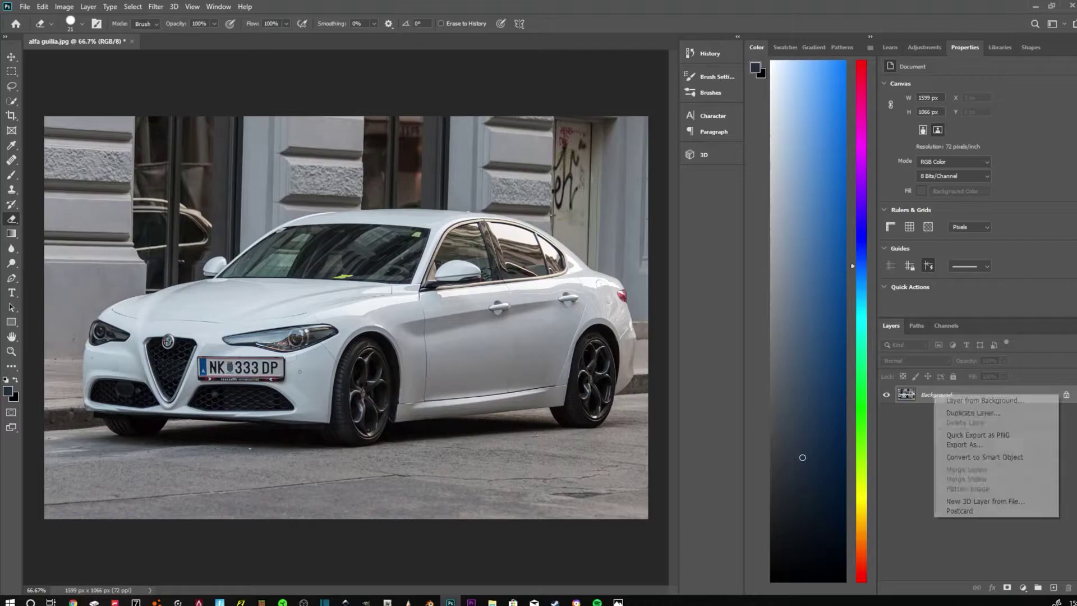
Step: Duplicate the Background layer as a new layer named 'alfa romeo'
{"action": "left_click", "coordinate": [954, 414]}
{"action": "type", "text": "alfa romeo"}
{"action": "key", "text": "Return"}
{"action": "key", "text": "p"}
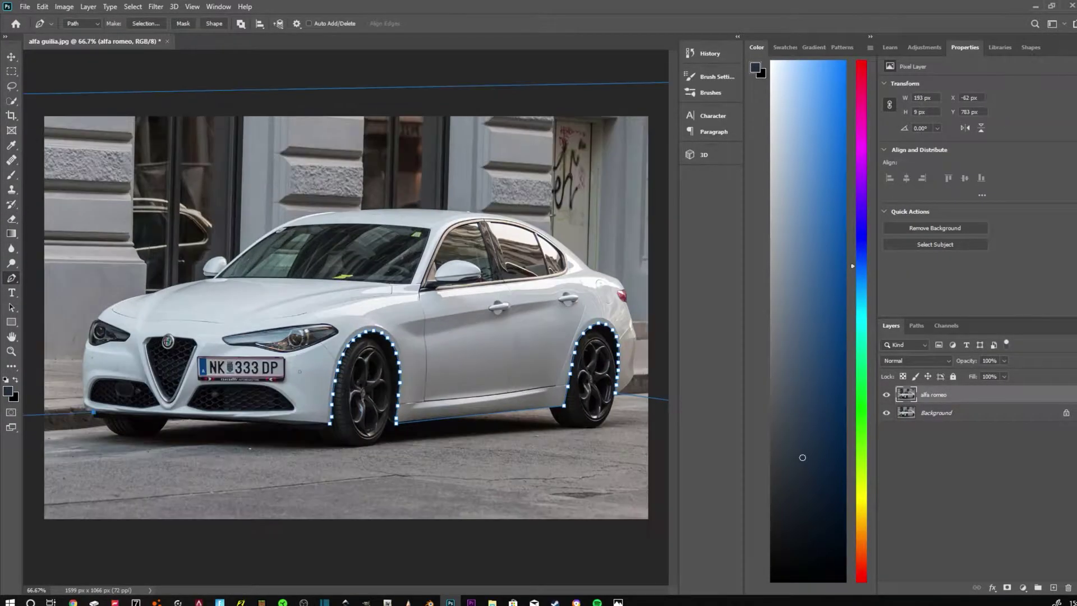
Step: Lower the traced car body over the front wheel and erase the leftover pixels
{"action": "key", "text": "ctrl+minus"}
{"action": "key", "text": "ctrl+Return"}
{"action": "key", "text": "v"}
{"action": "left_click_drag", "start_coordinate": [391, 297], "coordinate": [410, 304]}
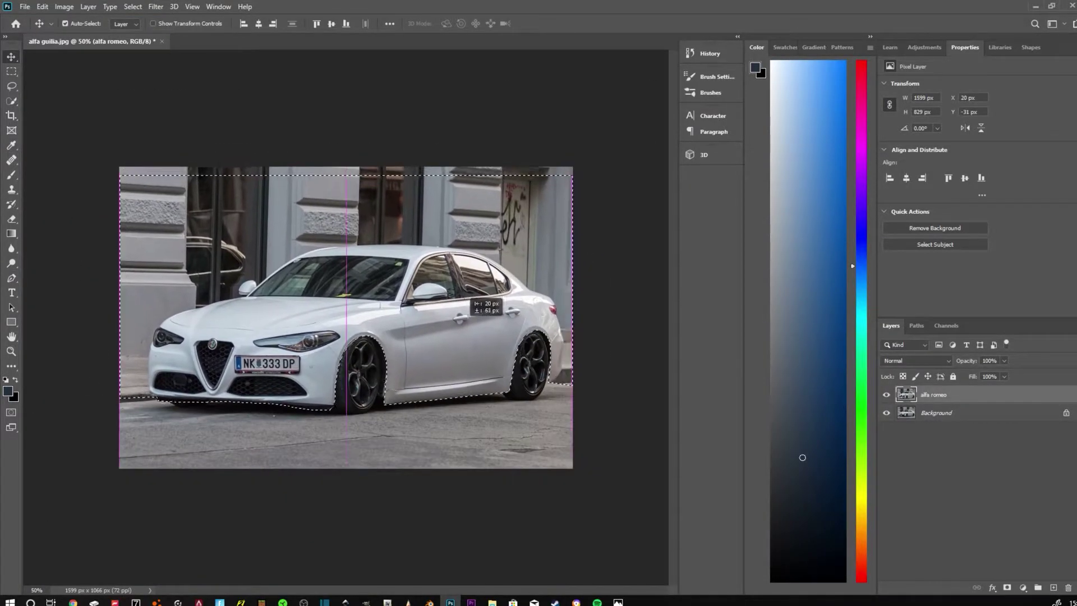
{"action": "key", "text": "ctrl+d"}
{"action": "key", "text": "ctrl+1"}
{"action": "key", "text": "e"}
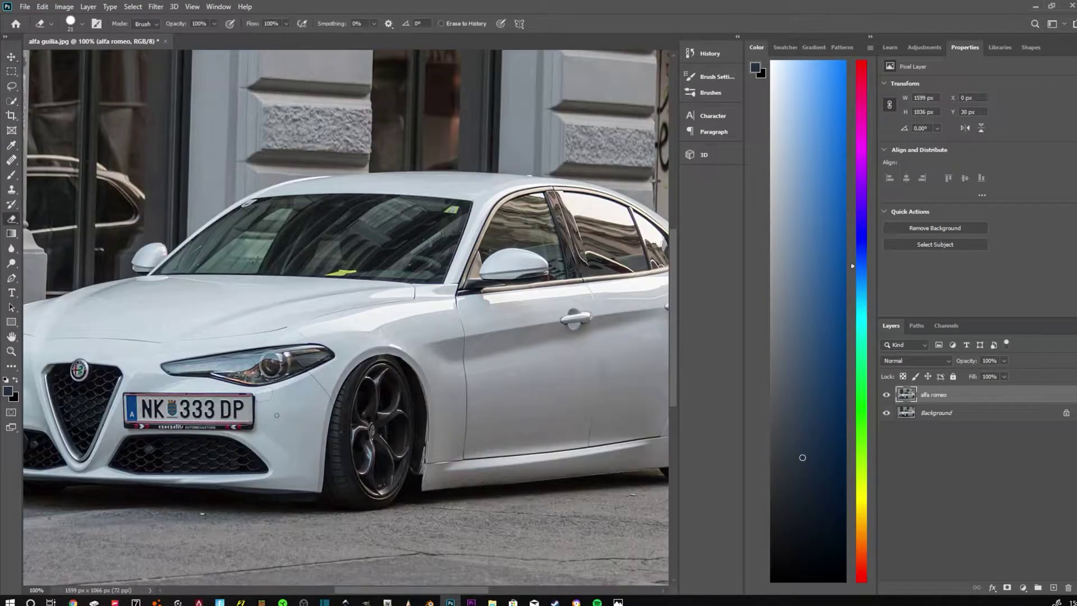
{"action": "scroll", "coordinate": [103, 415], "scroll_direction": "right", "scroll_amount": 3}
{"action": "key", "text": "ctrl+0"}
Step: Trace the rear wheel arch and drop it down onto the tyre
{"action": "key", "text": "p"}
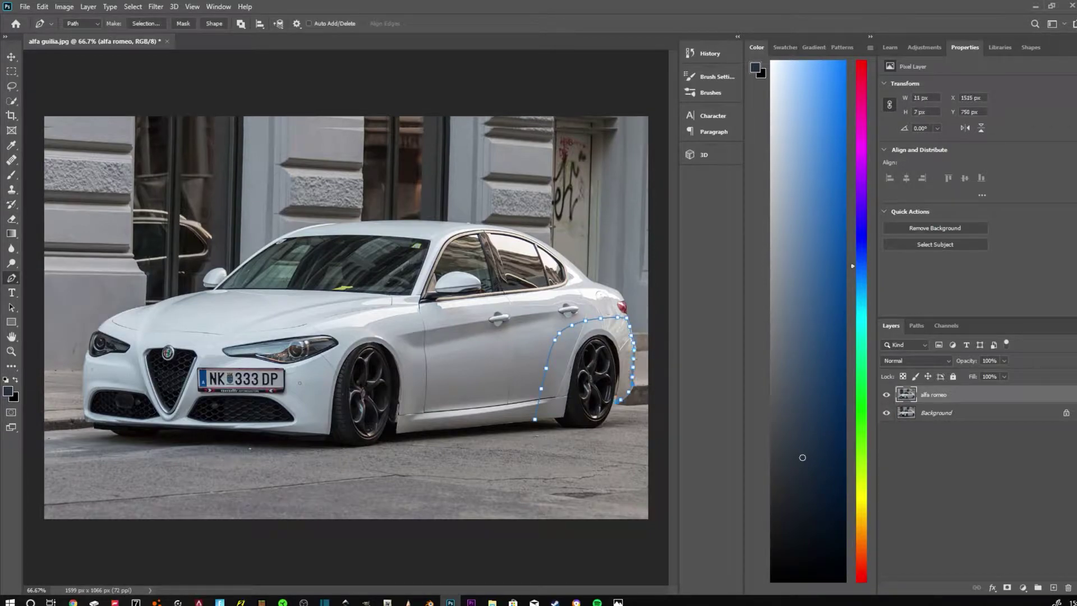
{"action": "key", "text": "ctrl+Return"}
{"action": "key", "text": "v"}
{"action": "left_click_drag", "start_coordinate": [589, 381], "coordinate": [558, 437]}
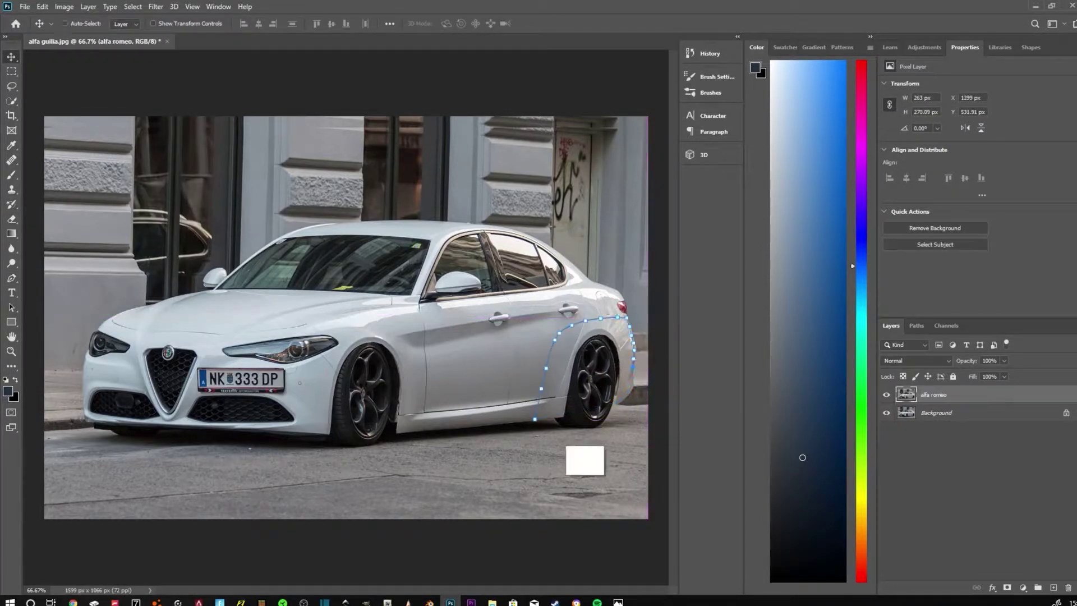
{"action": "key", "text": "b"}
{"action": "key", "text": "ctrl+1"}
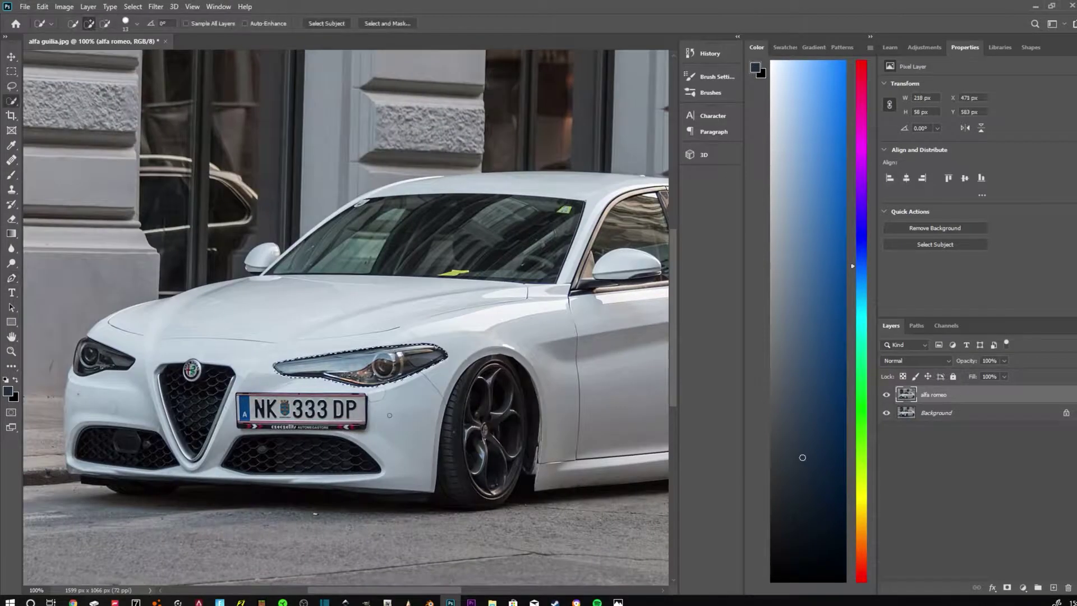
Step: Paint over the front headlight in solid black
{"action": "left_click_drag", "start_coordinate": [281, 367], "coordinate": [437, 356]}
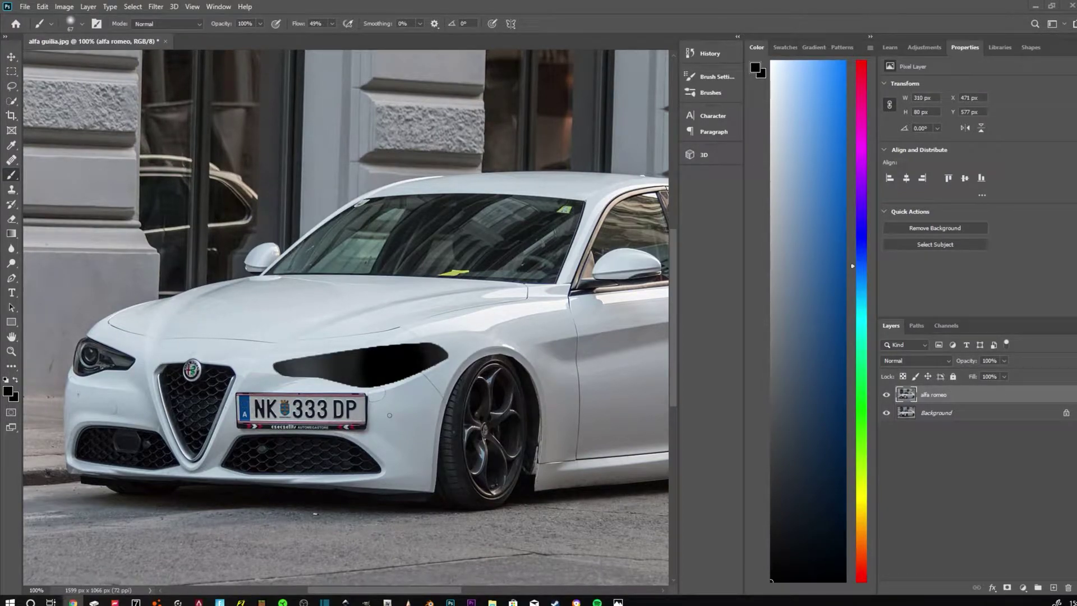
Step: Open the oil cooler photo and copy its cooler and hose into the Giulia image
{"action": "key", "text": "ctrl+o"}
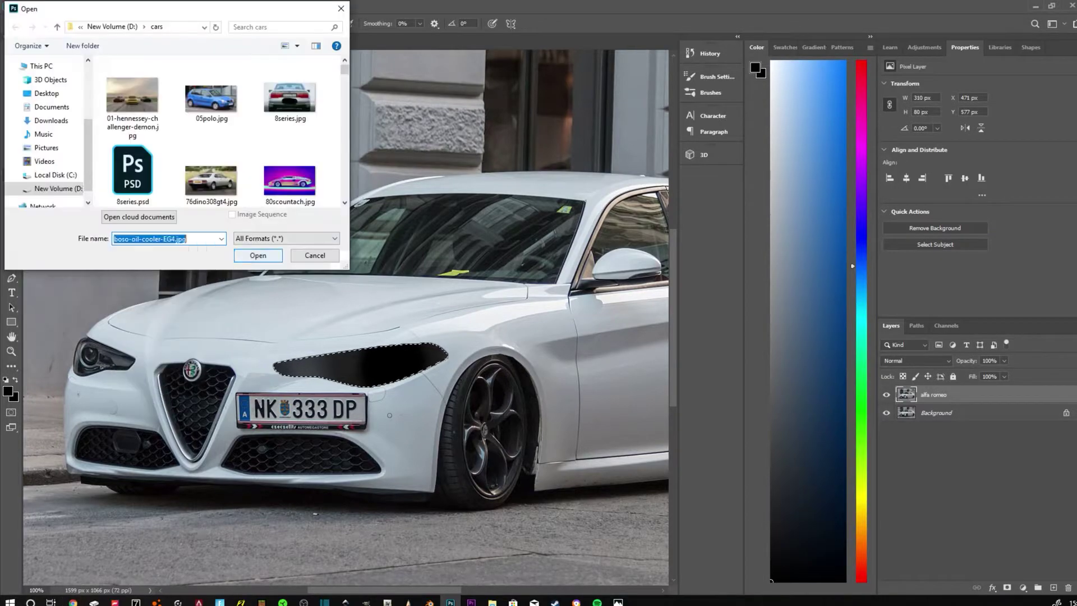
{"action": "key", "text": "Return"}
{"action": "left_click_drag", "start_coordinate": [583, 334], "coordinate": [553, 395]}
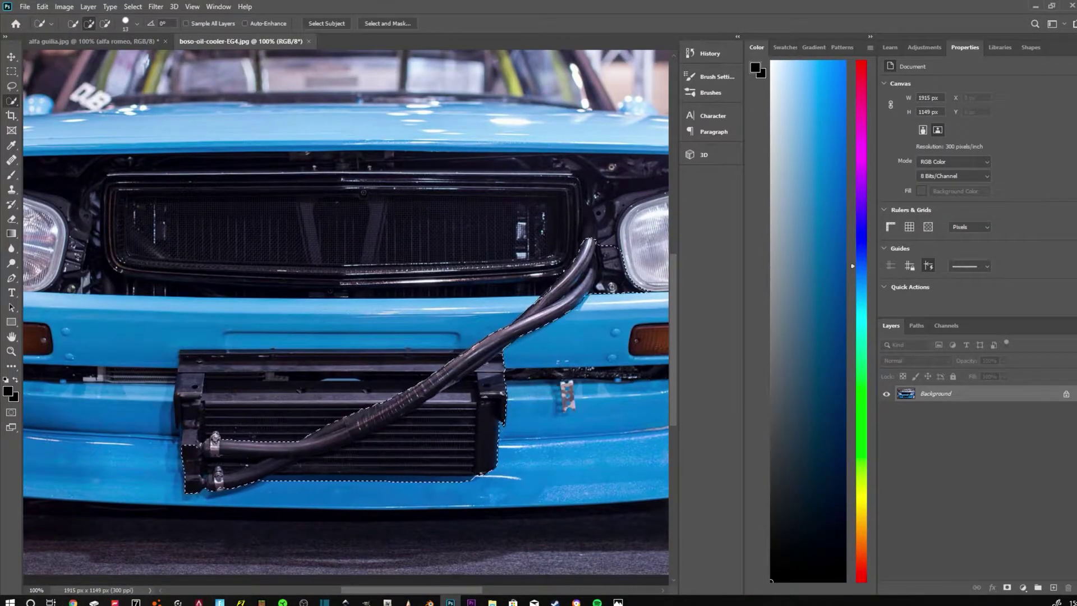
{"action": "key", "text": "ctrl+c"}
{"action": "left_click", "coordinate": [93, 41]}
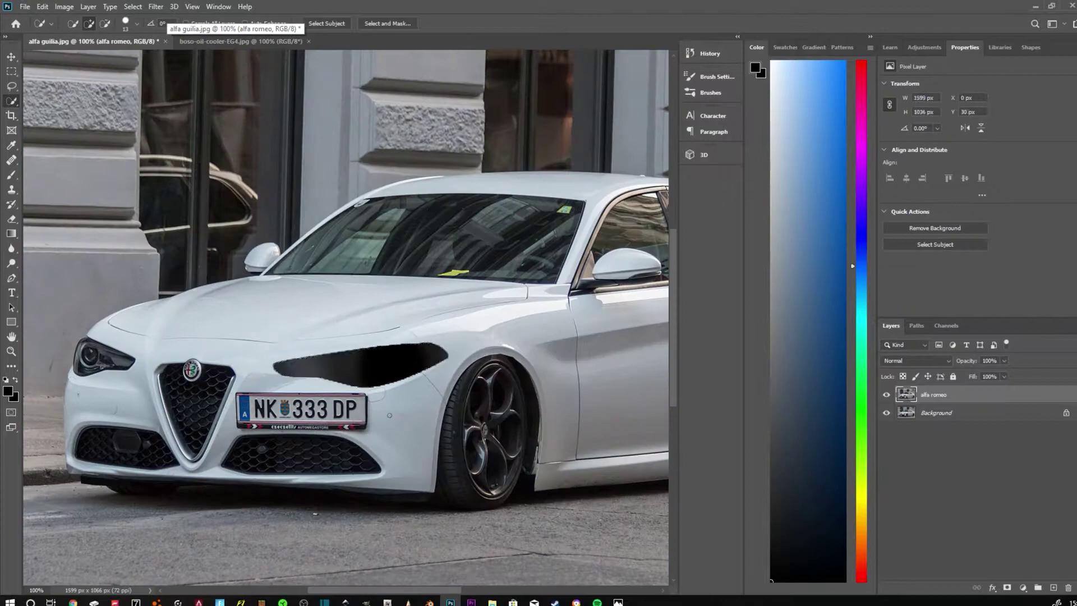
{"action": "key", "text": "ctrl+v"}
Step: Shrink the pasted cooler and perspective-warp it to fit the front bumper
{"action": "key", "text": "ctrl+t"}
{"action": "left_click_drag", "start_coordinate": [480, 517], "coordinate": [343, 481]}
{"action": "left_click", "coordinate": [25, 6]}
{"action": "left_click", "coordinate": [62, 222]}
{"action": "left_click_drag", "start_coordinate": [73, 369], "coordinate": [438, 482]}
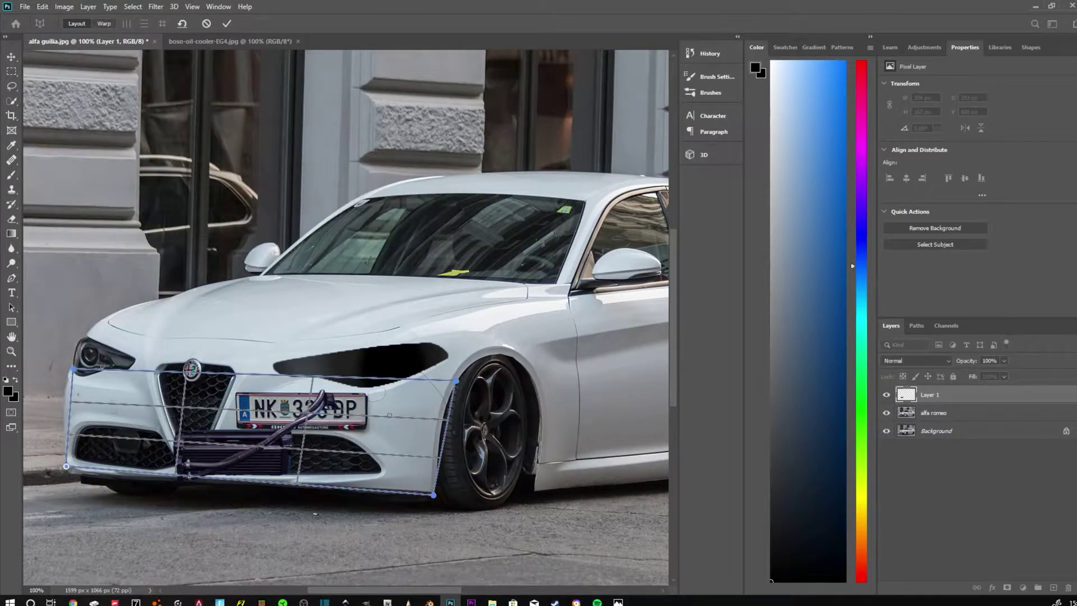
{"action": "left_click_drag", "start_coordinate": [437, 370], "coordinate": [546, 334]}
{"action": "left_click_drag", "start_coordinate": [437, 482], "coordinate": [443, 574]}
{"action": "key", "text": "Escape"}
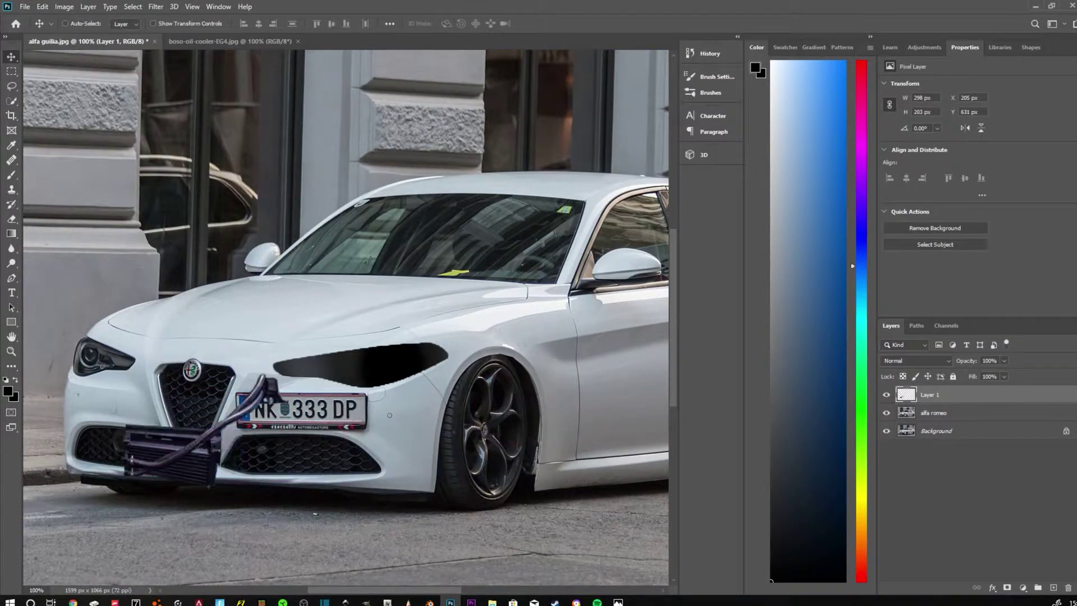
{"action": "key", "text": "Delete"}
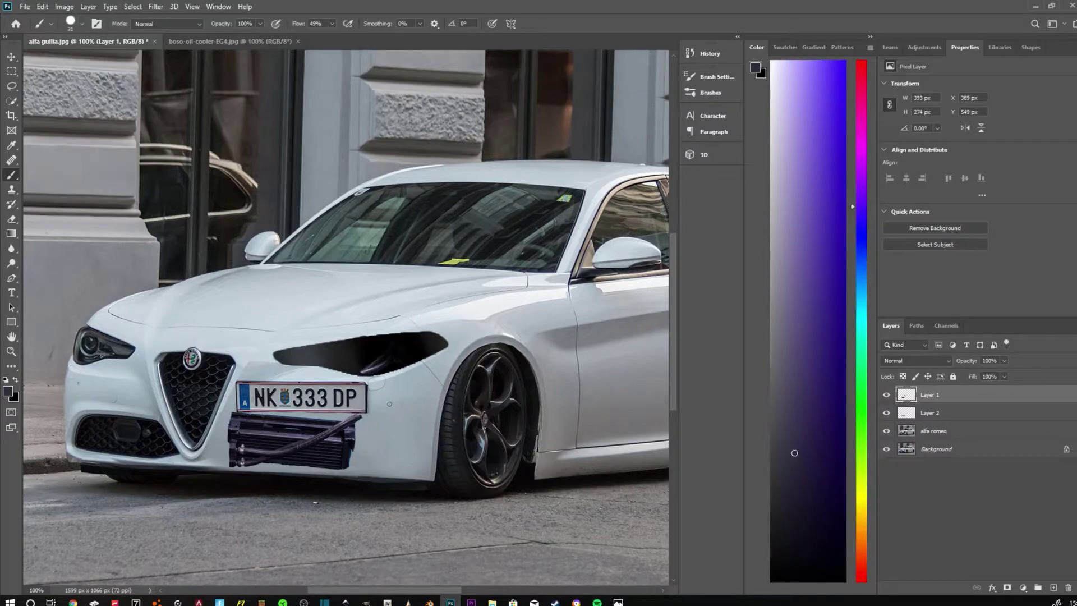
Step: Reshape the extra hose piece and touch it up with the bumper's light grey
{"action": "left_click", "coordinate": [42, 6]}
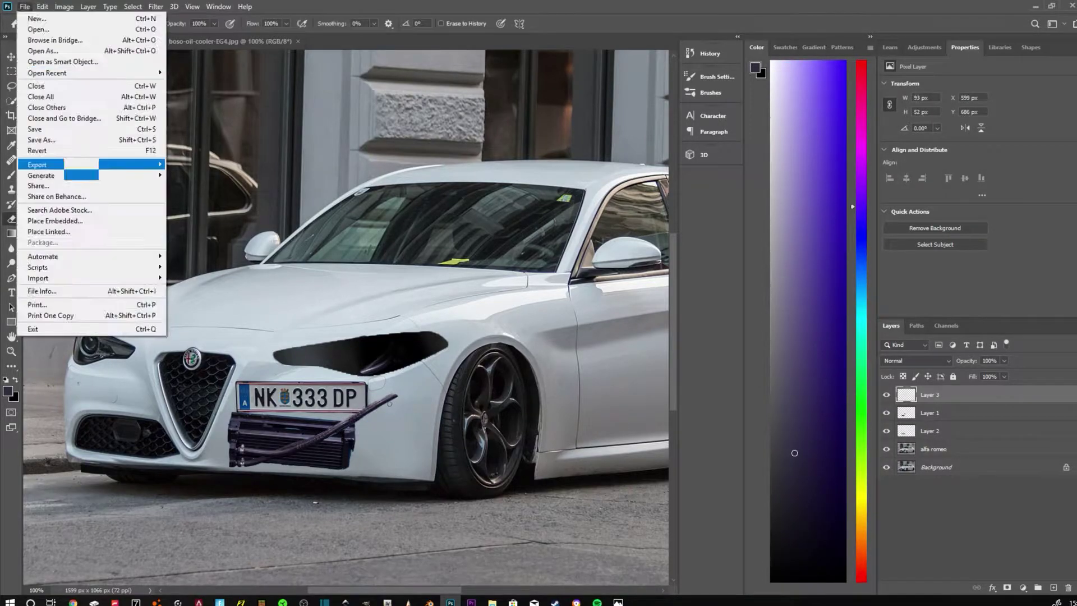
{"action": "left_click", "coordinate": [51, 168]}
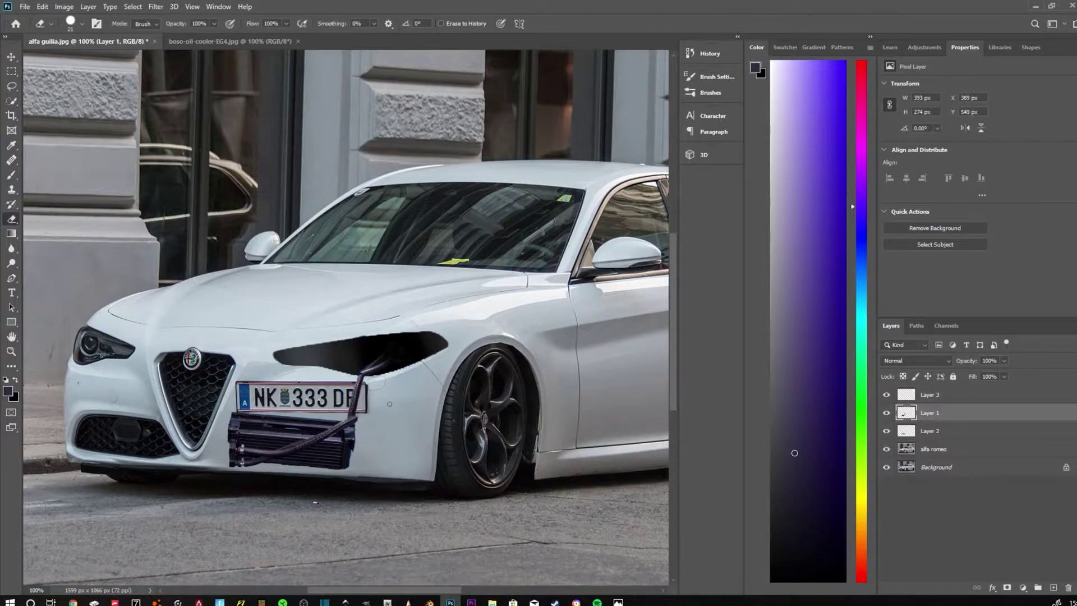
{"action": "scroll", "coordinate": [390, 404], "scroll_direction": "up", "scroll_amount": 2}
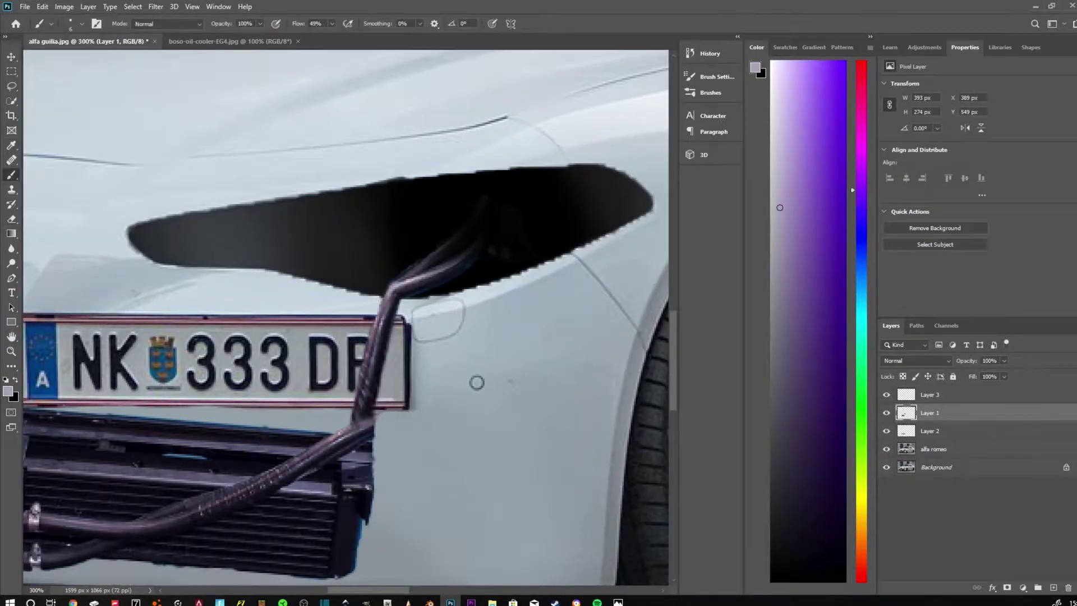
{"action": "key", "text": "b"}
{"action": "left_click", "coordinate": [477, 382], "text": "alt"}
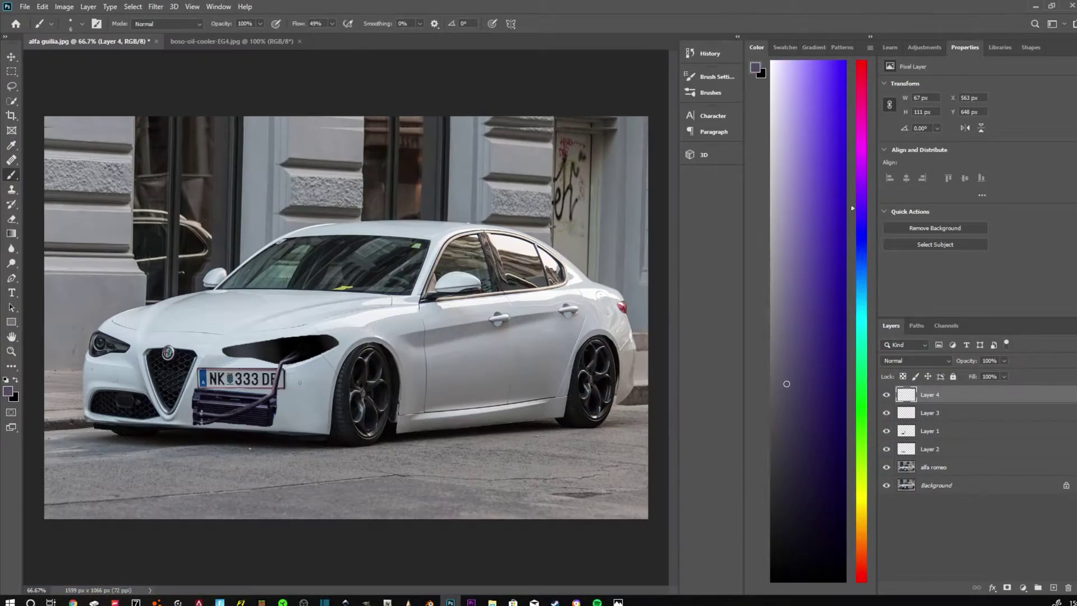
{"action": "key", "text": "Return"}
Step: Erase and repaint the newest touch-up layer in black and greyish purple
{"action": "key", "text": "e"}
{"action": "scroll", "coordinate": [140, 456], "scroll_direction": "up", "scroll_amount": 2}
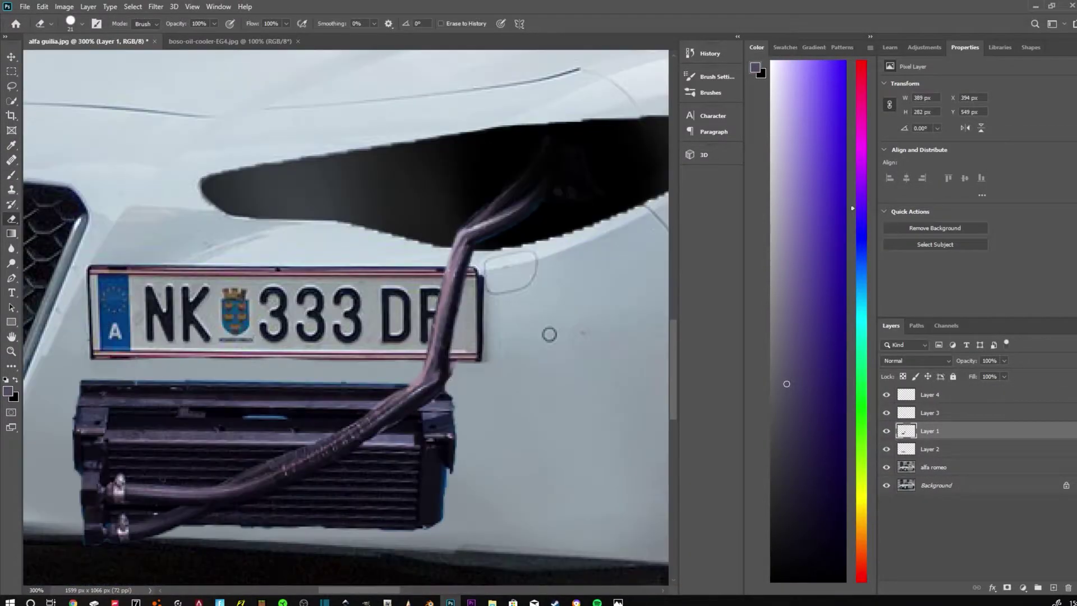
{"action": "key", "text": "alt+period"}
{"action": "key", "text": "b"}
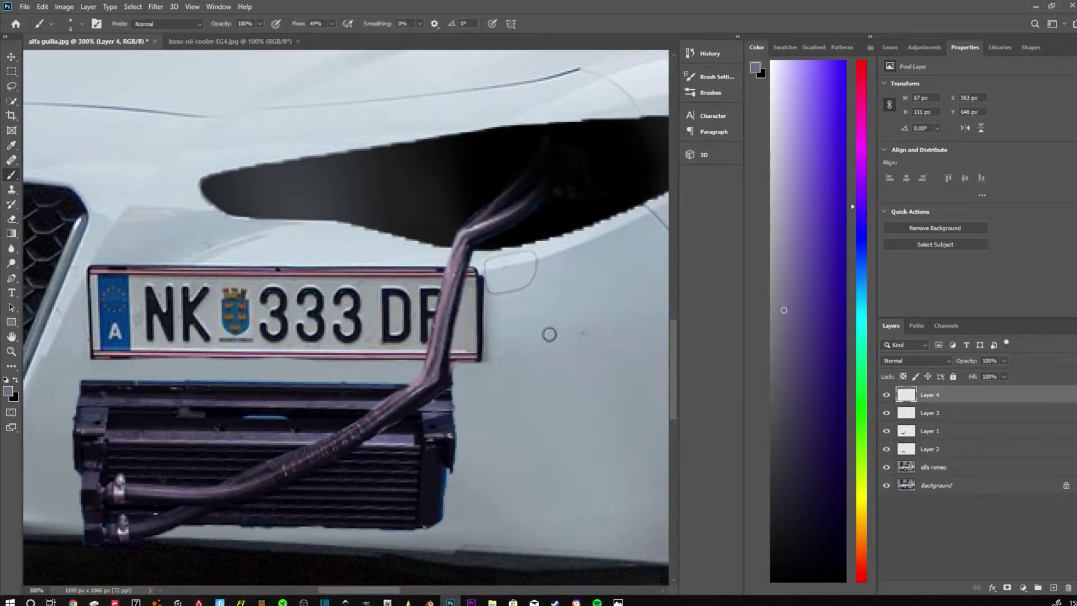
{"action": "key", "text": "d"}
{"action": "left_click", "coordinate": [793, 341]}
{"action": "key", "text": "x"}
{"action": "key", "text": "ctrl+1"}
Step: Move the oil cooler layer lower beneath the number plate
{"action": "key", "text": "alt+bracketleft"}
{"action": "key", "text": "alt+bracketleft"}
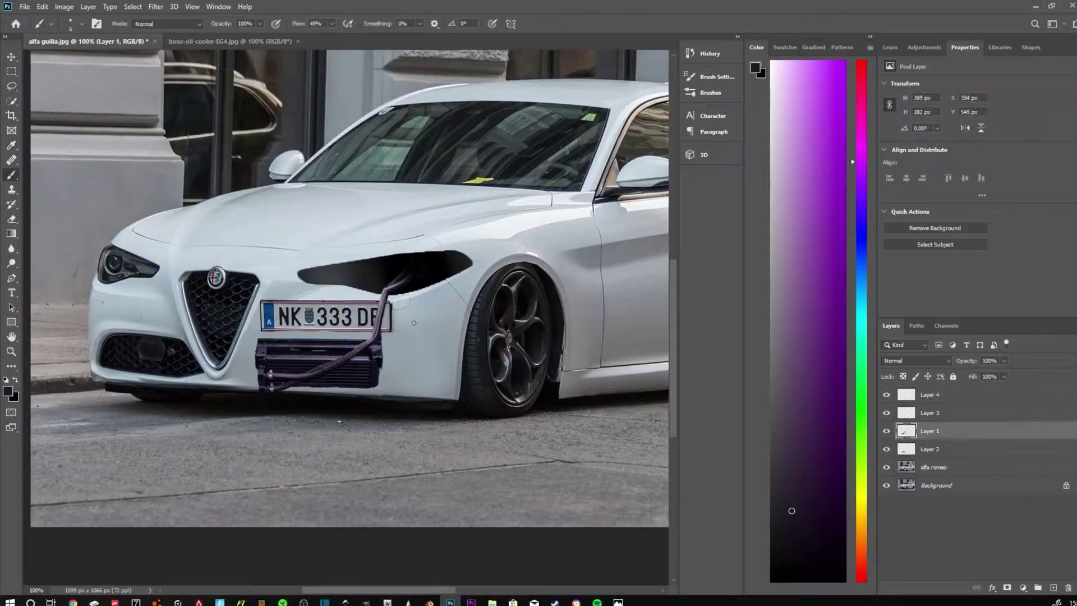
{"action": "key", "text": "ctrl+t"}
{"action": "left_click_drag", "start_coordinate": [309, 364], "coordinate": [325, 352]}
{"action": "key", "text": "Return"}
Step: Delete the extra hose layers
{"action": "right_click", "coordinate": [954, 431]}
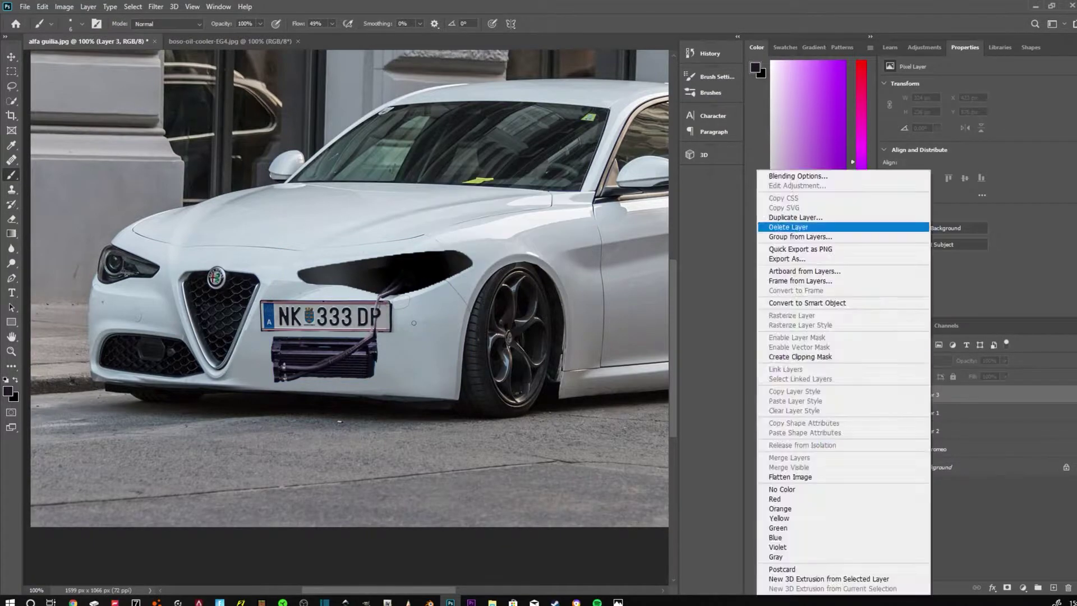
{"action": "left_click", "coordinate": [813, 216]}
{"action": "key", "text": "e"}
{"action": "key", "text": "p"}
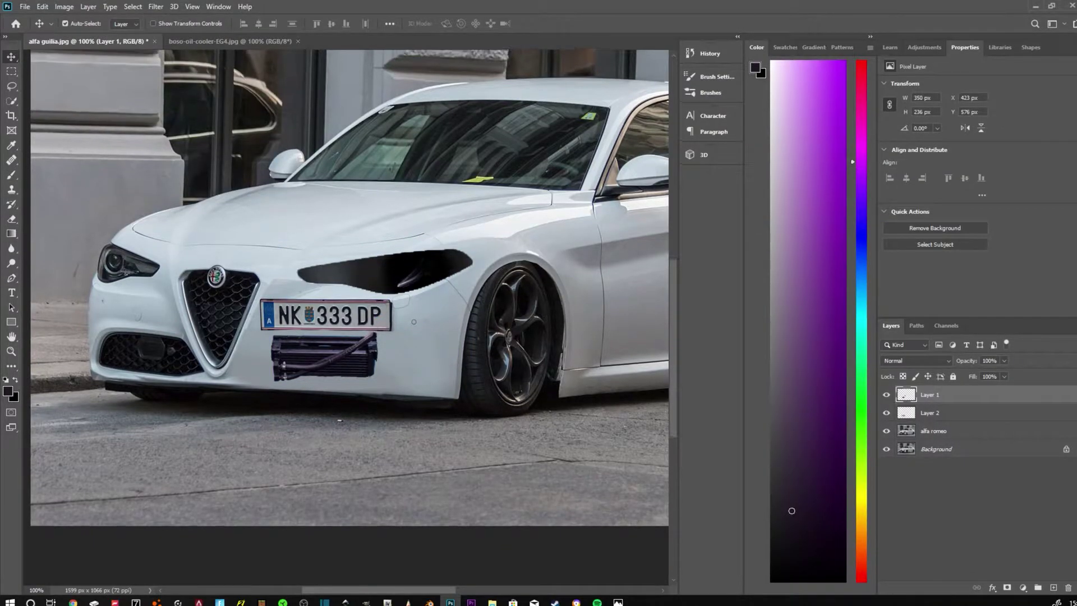
Step: On a new touch-up layer, tint the hose with a sampled grey-purple colour
{"action": "key", "text": "ctrl+plus"}
{"action": "key", "text": "ctrl+shift+alt+n"}
{"action": "key", "text": "b"}
{"action": "key", "text": "ctrl+plus"}
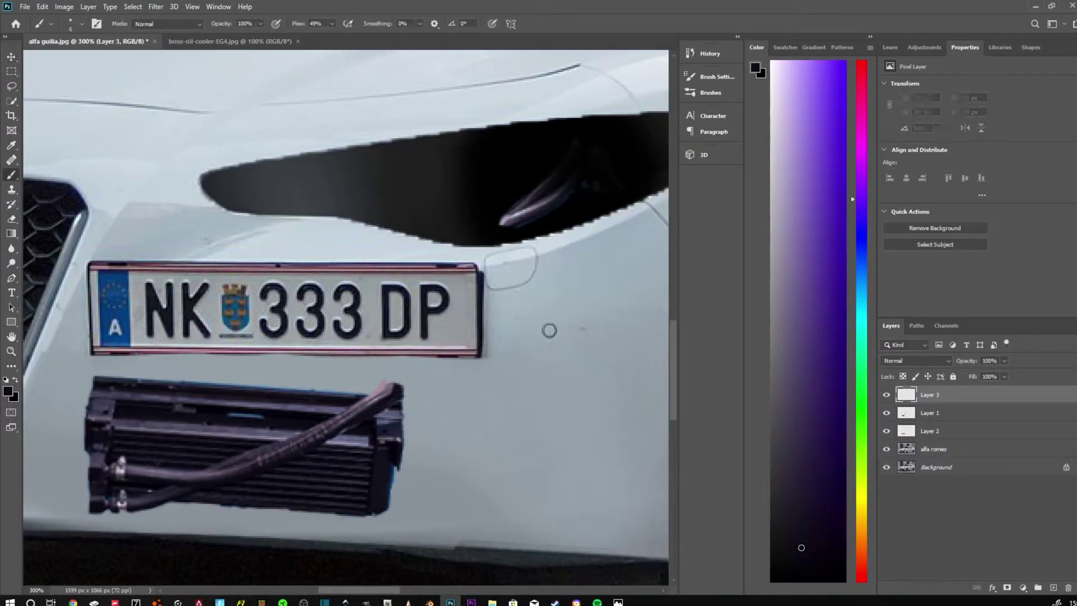
{"action": "left_click", "coordinate": [549, 331], "text": "alt"}
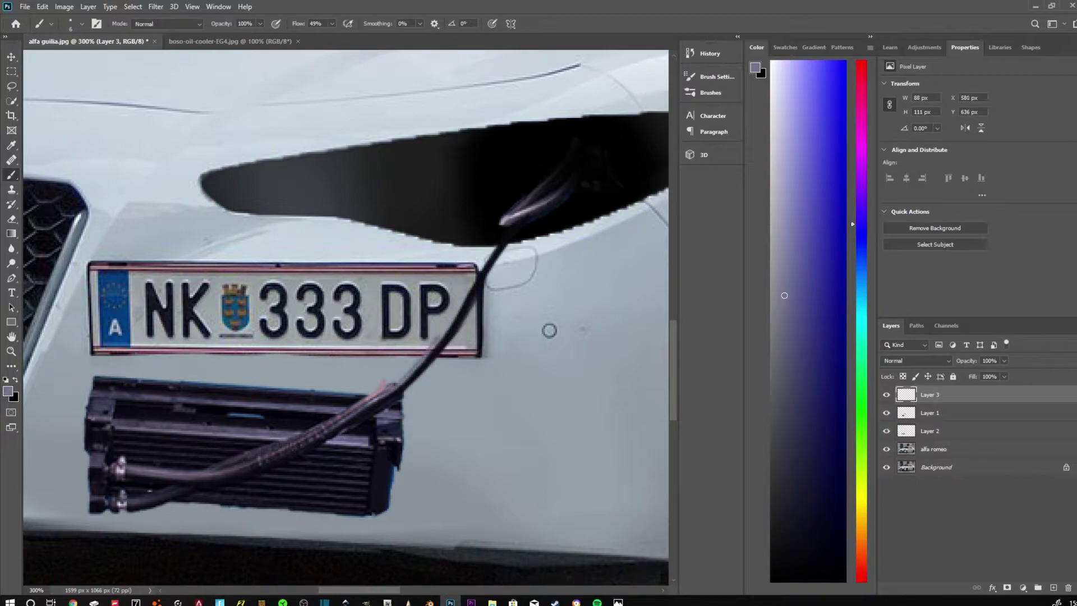
{"action": "left_click", "coordinate": [549, 331], "text": "alt"}
{"action": "left_click", "coordinate": [549, 330], "text": "alt"}
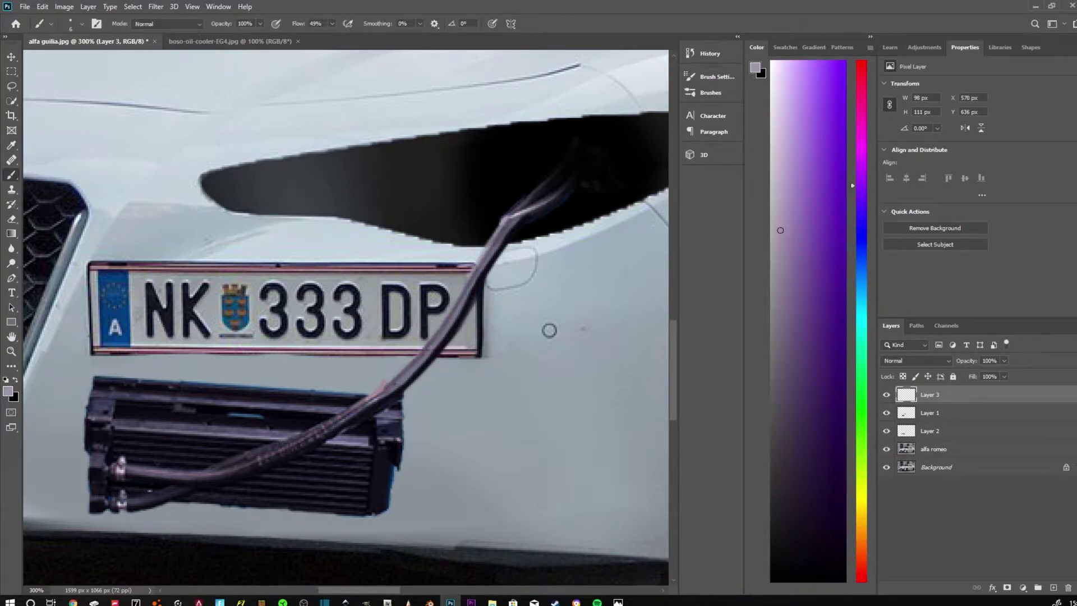
Step: Erase and undo the purple tint strokes on the hose
{"action": "key", "text": "e"}
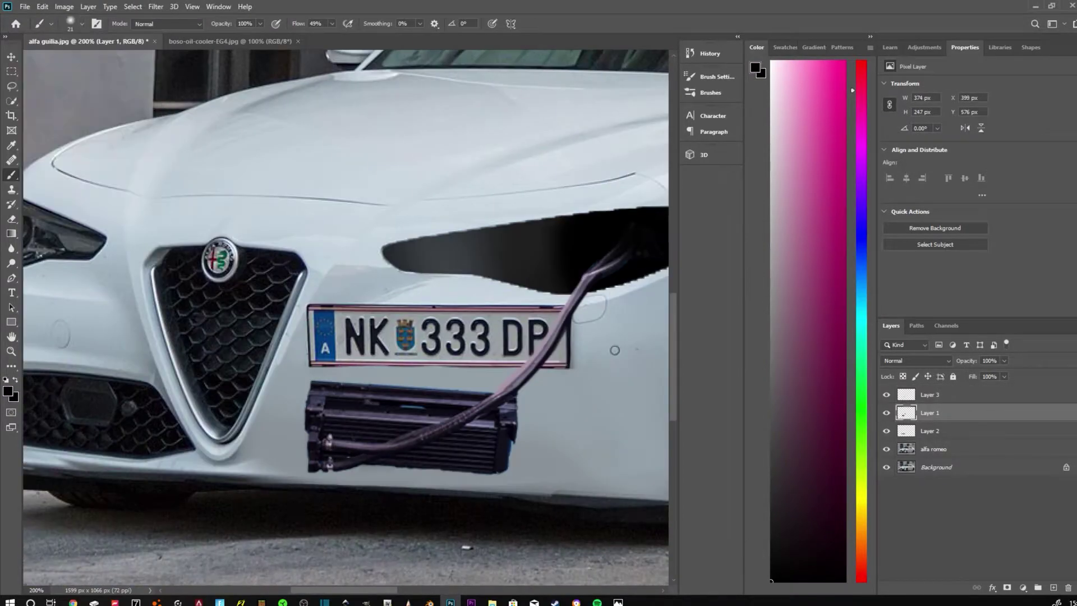
{"action": "key", "text": "ctrl+z"}
{"action": "key", "text": "ctrl+z"}
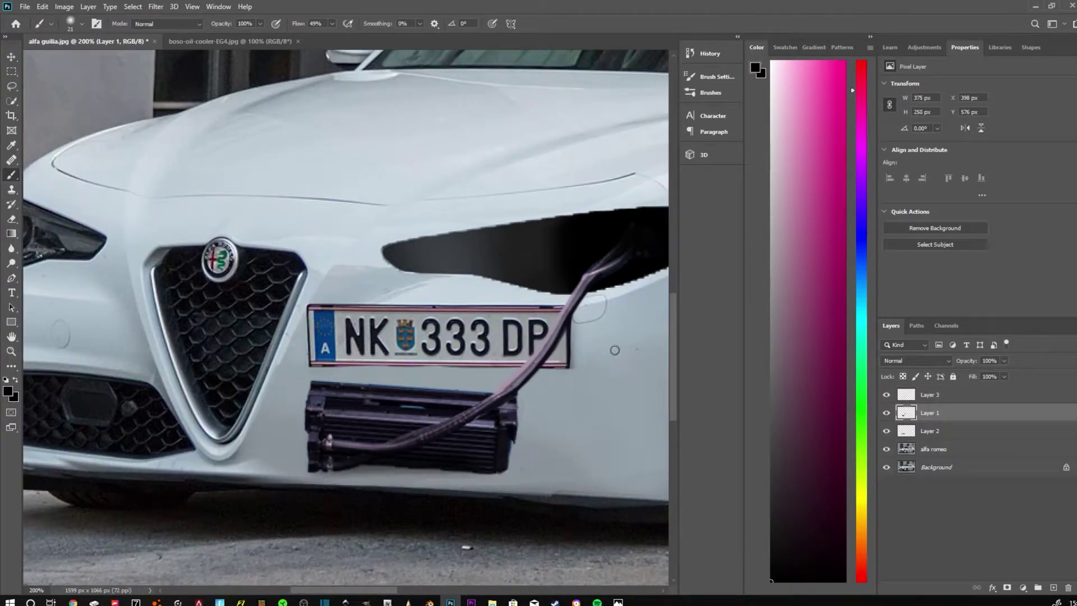
{"action": "key", "text": "ctrl+z"}
Step: Finish erasing around the red fender stitches, then browse the cars folder in the Open dialog
{"action": "key", "text": "e"}
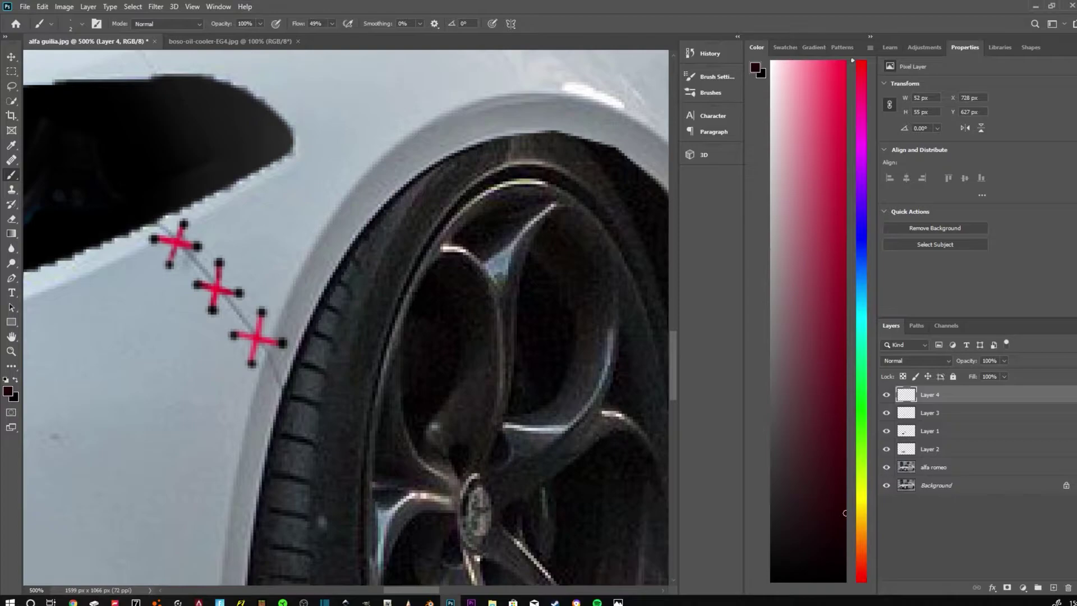
{"action": "key", "text": "ctrl+0"}
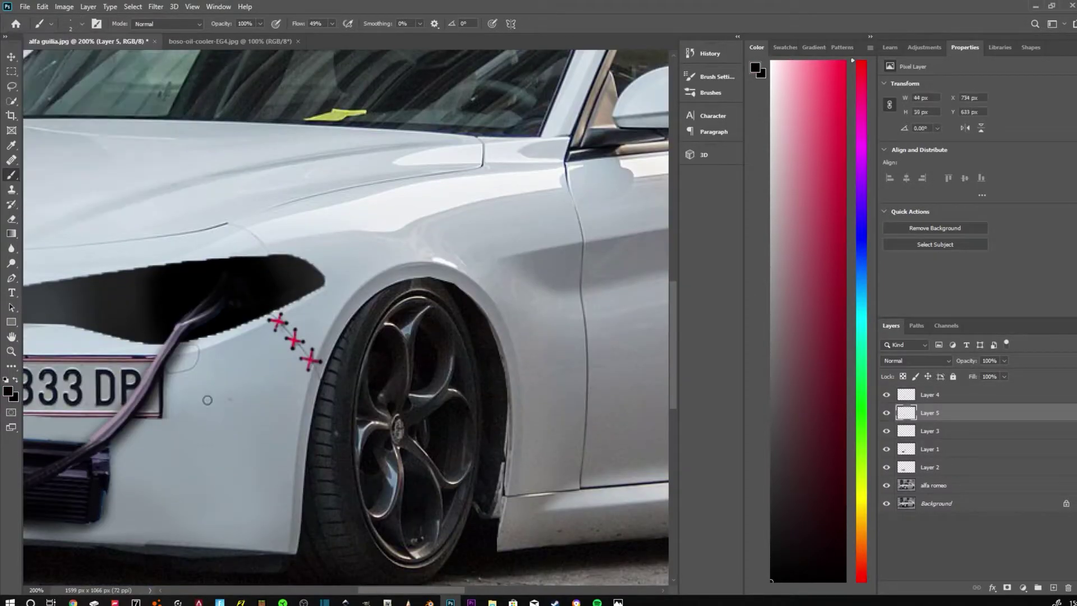
{"action": "key", "text": "ctrl+1"}
{"action": "key", "text": "ctrl+o"}
{"action": "scroll", "coordinate": [225, 129], "scroll_direction": "down", "scroll_amount": 3}
Step: Open a90supra.jpg, select its rear wheel without mudflap or tyre, and fit it onto the Alfa
{"action": "left_click", "coordinate": [290, 118]}
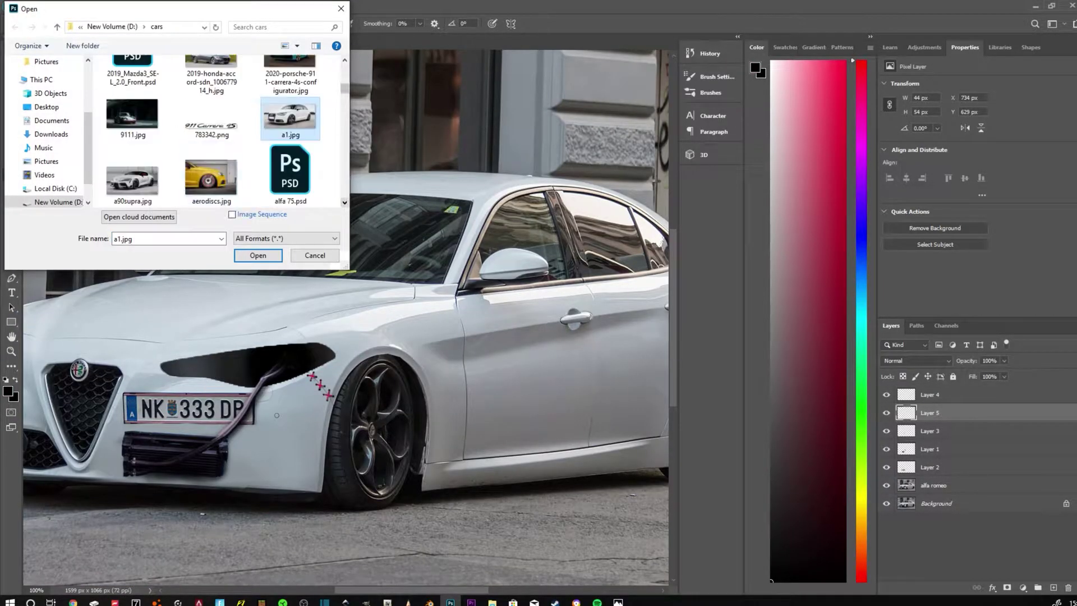
{"action": "double_click", "coordinate": [132, 179]}
{"action": "scroll", "coordinate": [437, 393], "scroll_direction": "up", "scroll_amount": 3}
{"action": "left_click_drag", "start_coordinate": [314, 488], "coordinate": [315, 539]}
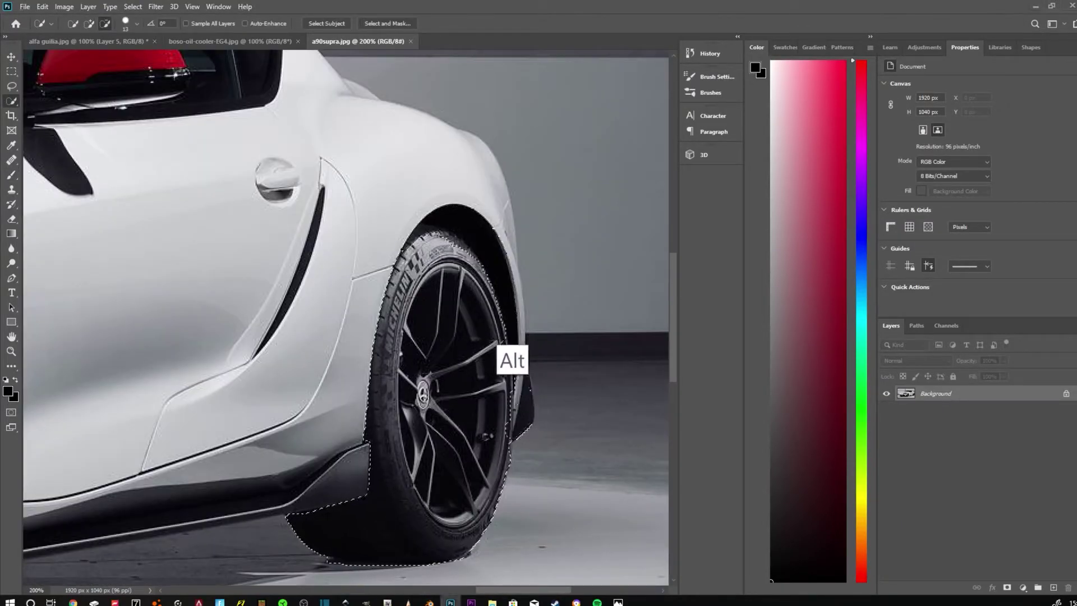
{"action": "left_click_drag", "start_coordinate": [524, 382], "coordinate": [519, 426]}
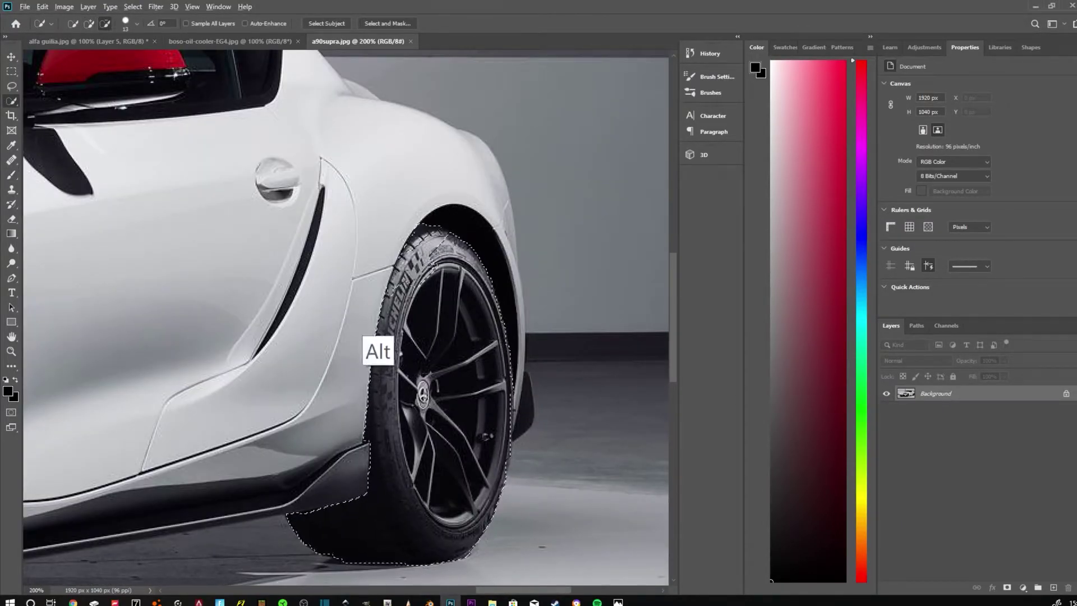
{"action": "left_click_drag", "start_coordinate": [359, 533], "coordinate": [513, 483]}
{"action": "key", "text": "p"}
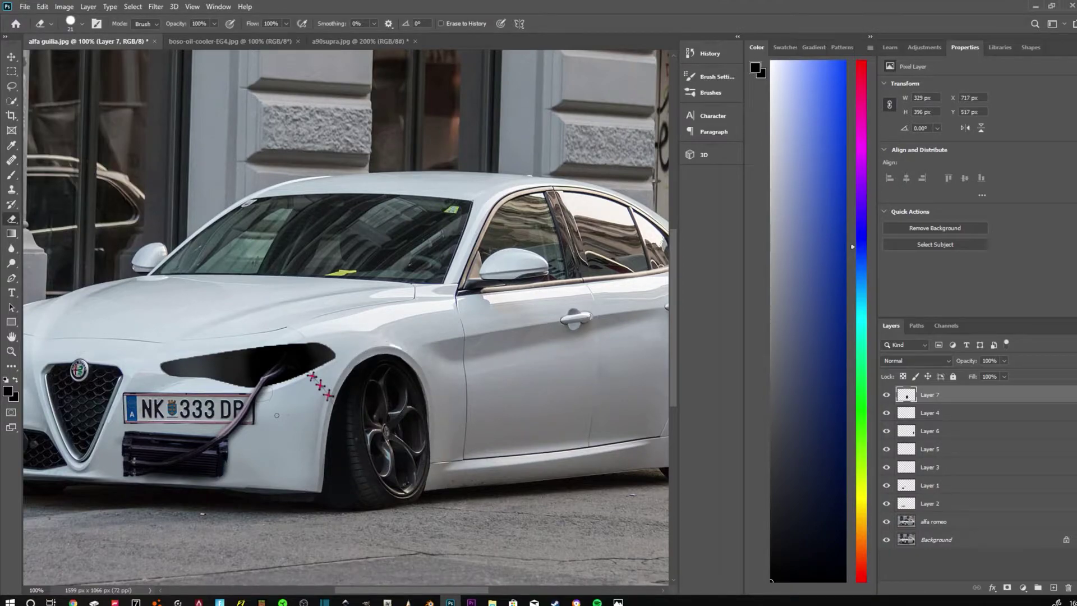
{"action": "key", "text": "ctrl+0"}
{"action": "key", "text": "ctrl+1"}
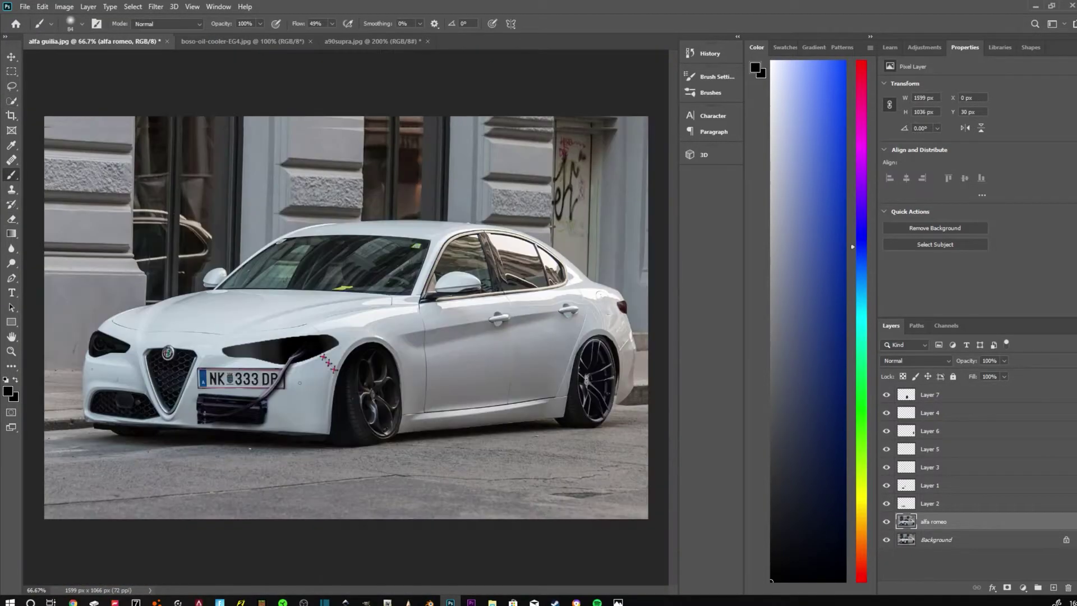
Step: Place the carbon-fibre image and stretch it toward the hood
{"action": "left_click", "coordinate": [25, 6]}
{"action": "key", "text": "Escape"}
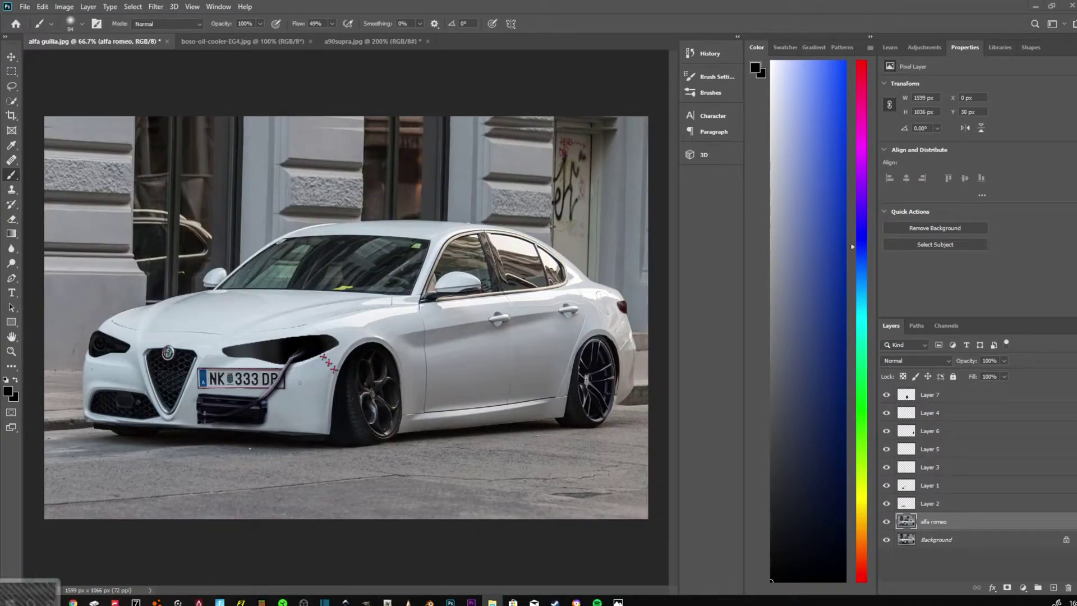
{"action": "mouse_move", "coordinate": [345, 317]}
{"action": "left_mouse_down"}
{"action": "mouse_move", "coordinate": [215, 288]}
{"action": "mouse_move", "coordinate": [406, 299]}
{"action": "left_mouse_up"}
{"action": "left_click", "coordinate": [42, 6]}
Step: Warp the carbon-fibre texture to follow the hood's edges and windscreen line
{"action": "left_click", "coordinate": [217, 334]}
{"action": "left_click_drag", "start_coordinate": [200, 247], "coordinate": [218, 264]}
{"action": "left_click_drag", "start_coordinate": [162, 309], "coordinate": [112, 326]}
{"action": "left_click_drag", "start_coordinate": [225, 348], "coordinate": [229, 334]}
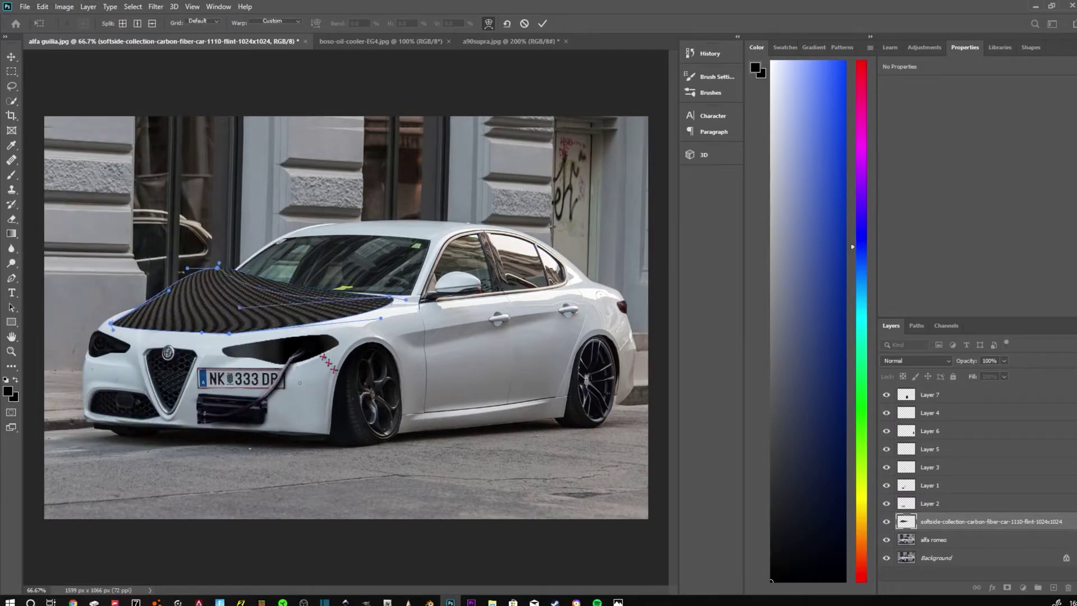
{"action": "left_click_drag", "start_coordinate": [219, 265], "coordinate": [213, 290]}
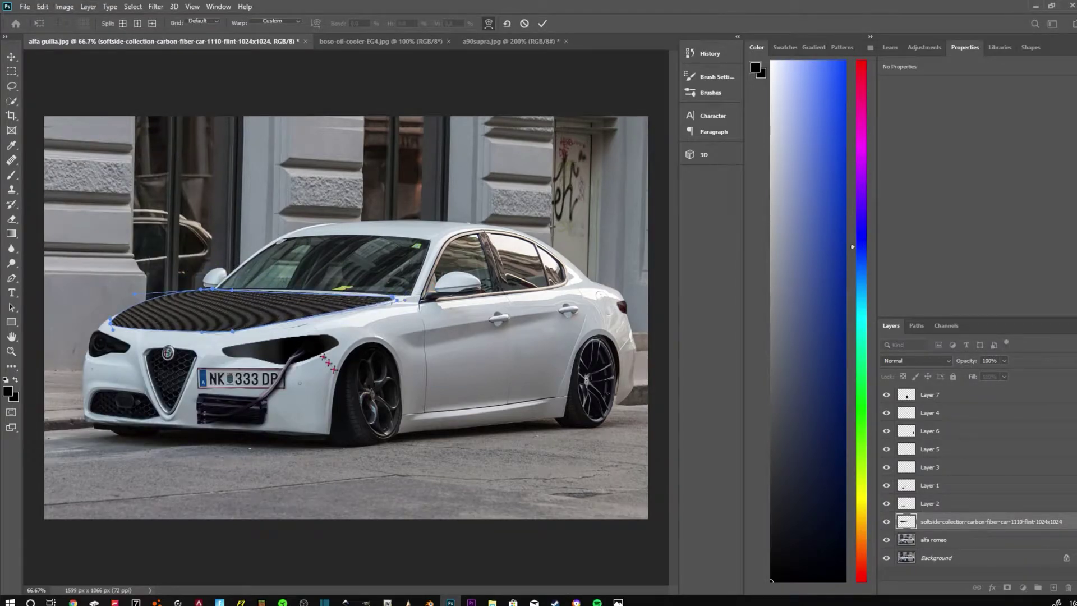
{"action": "left_click_drag", "start_coordinate": [232, 331], "coordinate": [287, 326]}
{"action": "key", "text": "Return"}
Step: Delete the carbon-fibre layer, add an empty layer, and select the Curvature Pen
{"action": "left_click", "coordinate": [43, 6]}
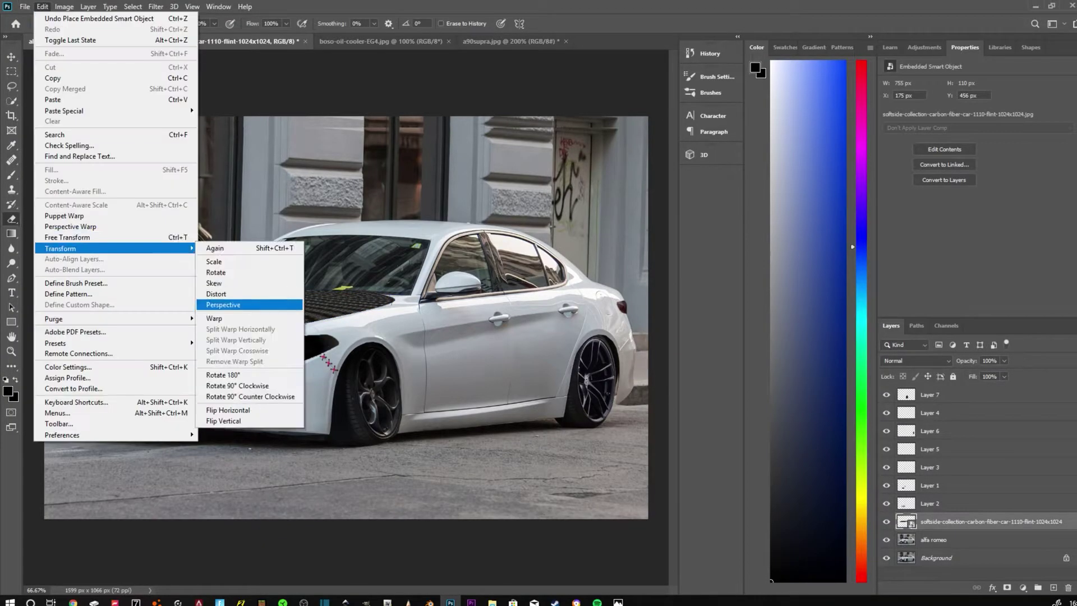
{"action": "key", "text": "Escape"}
{"action": "key", "text": "e"}
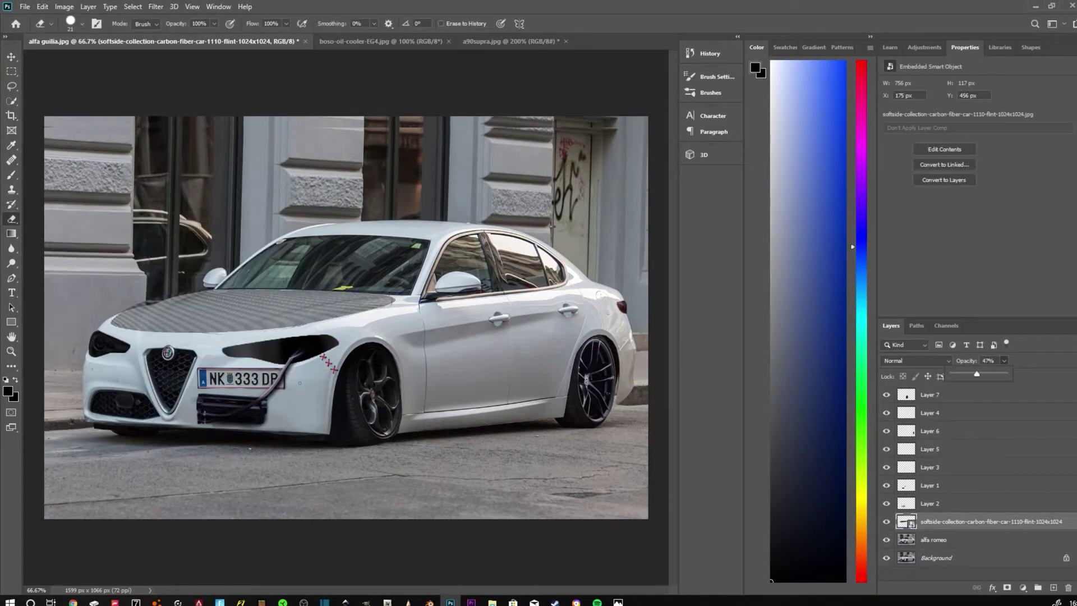
{"action": "key", "text": "Delete"}
{"action": "key", "text": "ctrl+shift+alt+n"}
{"action": "key", "text": "ctrl+1"}
{"action": "left_click", "coordinate": [12, 277]}
{"action": "left_click", "coordinate": [69, 299]}
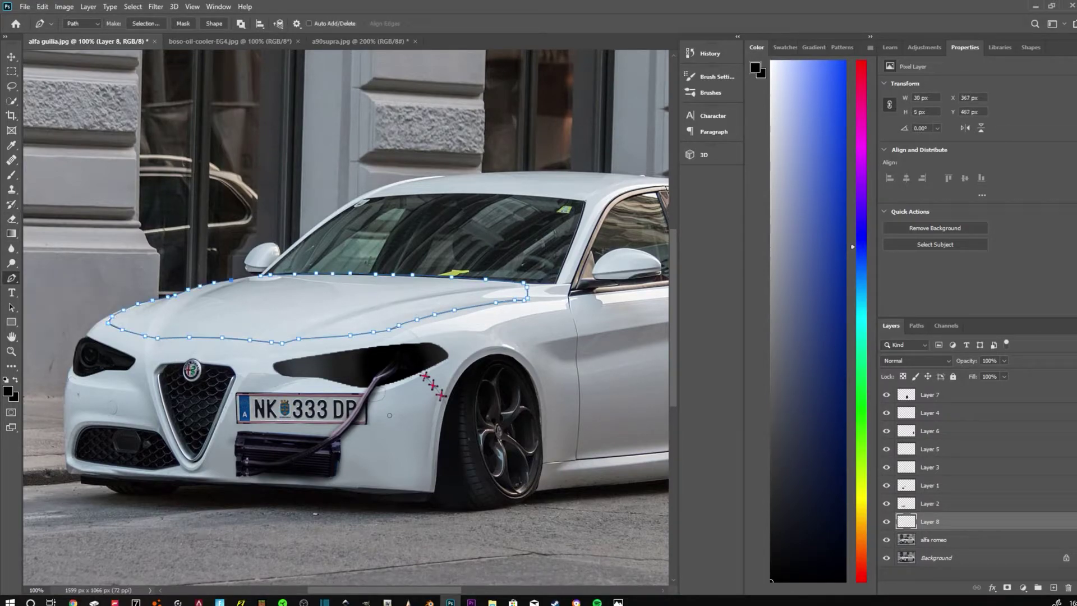
Step: Fill the traced hood selection with solid black paint
{"action": "key", "text": "ctrl+Return"}
{"action": "key", "text": "b"}
{"action": "left_click_drag", "start_coordinate": [168, 314], "coordinate": [477, 303]}
{"action": "key", "text": "ctrl+0"}
{"action": "key", "text": "ctrl+plus"}
{"action": "key", "text": "ctrl+plus"}
{"action": "key", "text": "ctrl+plus"}
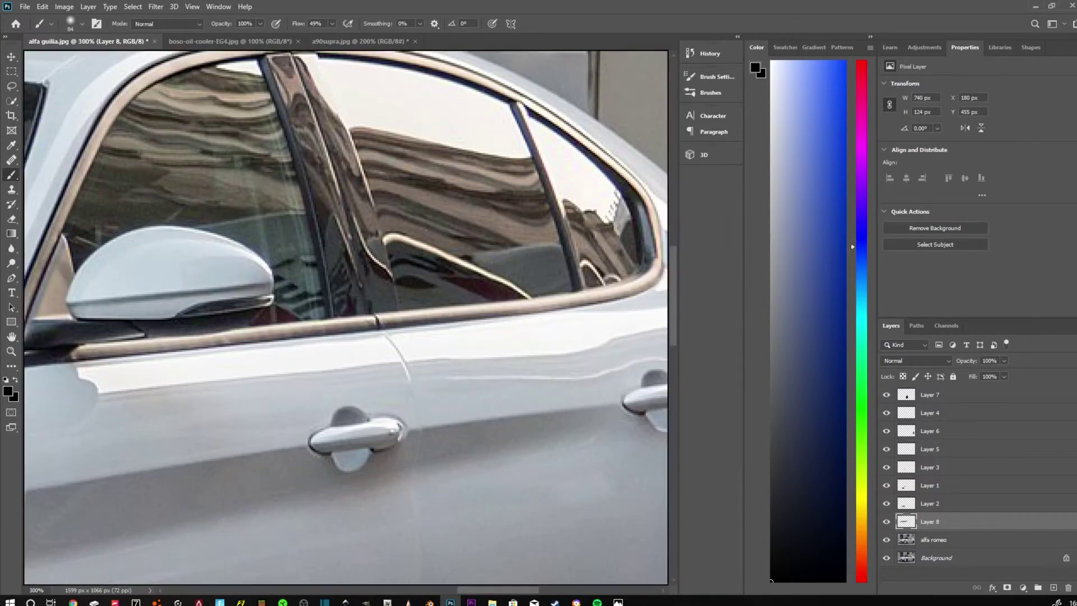
{"action": "key", "text": "ctrl+0"}
Step: Trace the side mirror cap and paint it black
{"action": "key", "text": "p"}
{"action": "scroll", "coordinate": [336, 313], "scroll_direction": "up", "scroll_amount": 3}
{"action": "left_click", "coordinate": [336, 310]}
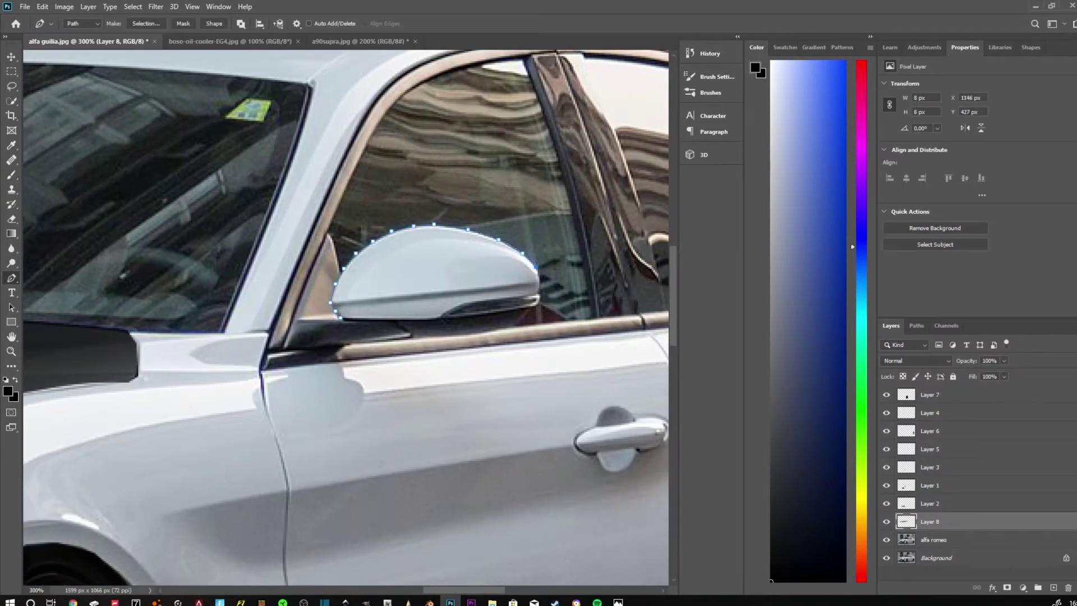
{"action": "key", "text": "ctrl+Return"}
{"action": "key", "text": "b"}
{"action": "left_click_drag", "start_coordinate": [365, 269], "coordinate": [505, 269]}
Step: Zoom to actual size and choose red as the painting colour
{"action": "key", "text": "ctrl+0"}
{"action": "key", "text": "ctrl+1"}
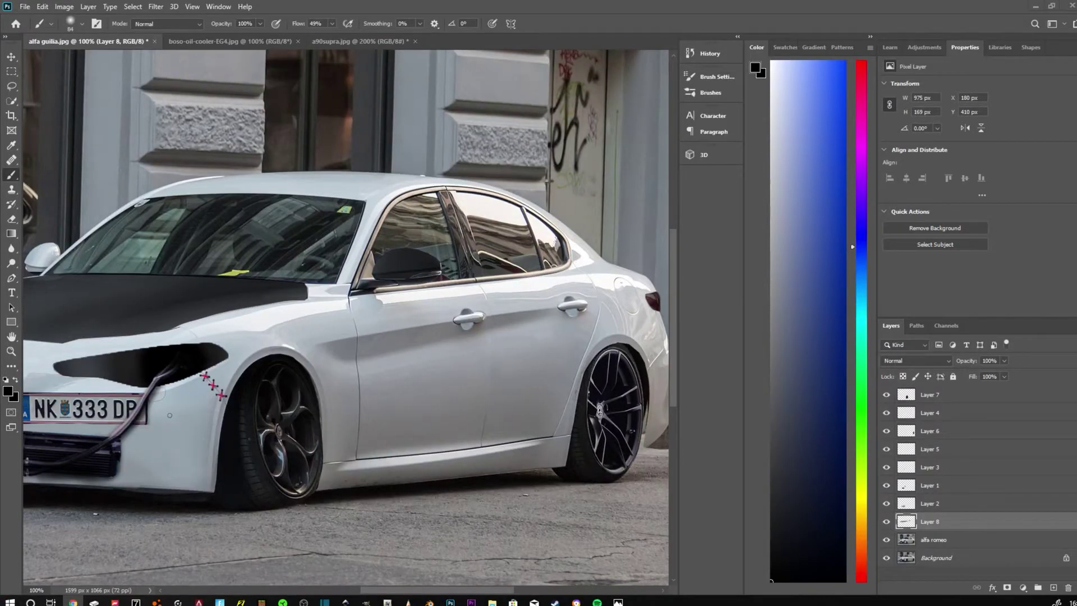
{"action": "scroll", "coordinate": [337, 252], "scroll_direction": "up", "scroll_amount": 3}
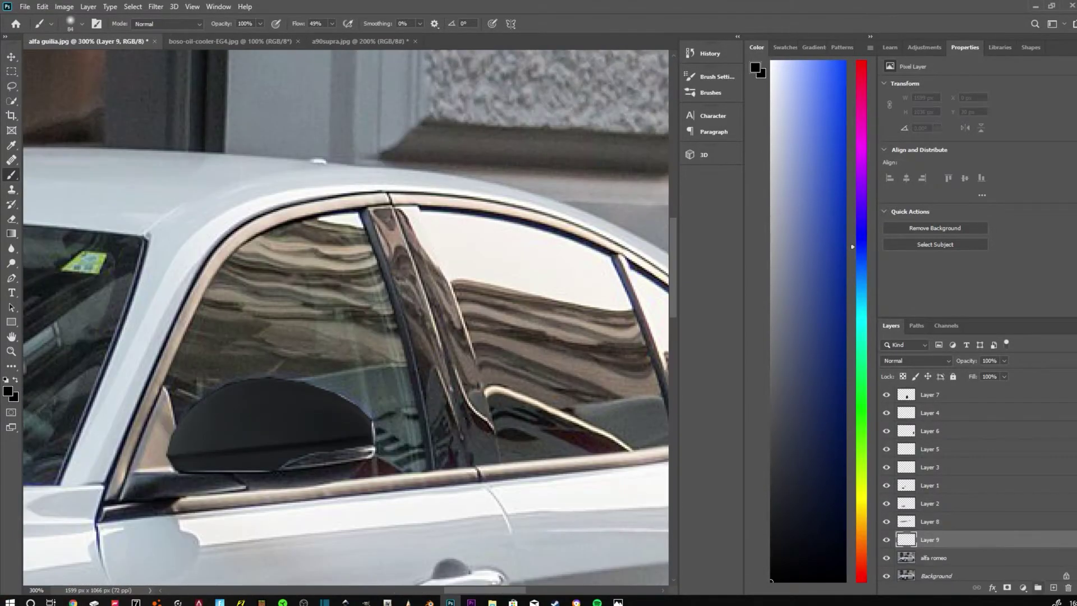
{"action": "left_click", "coordinate": [83, 23]}
Step: Paint red net straps across the window, then erase their ends over the pillar, sill and mirror
{"action": "left_click_drag", "start_coordinate": [202, 235], "coordinate": [263, 508]}
{"action": "left_click_drag", "start_coordinate": [151, 311], "coordinate": [387, 241]}
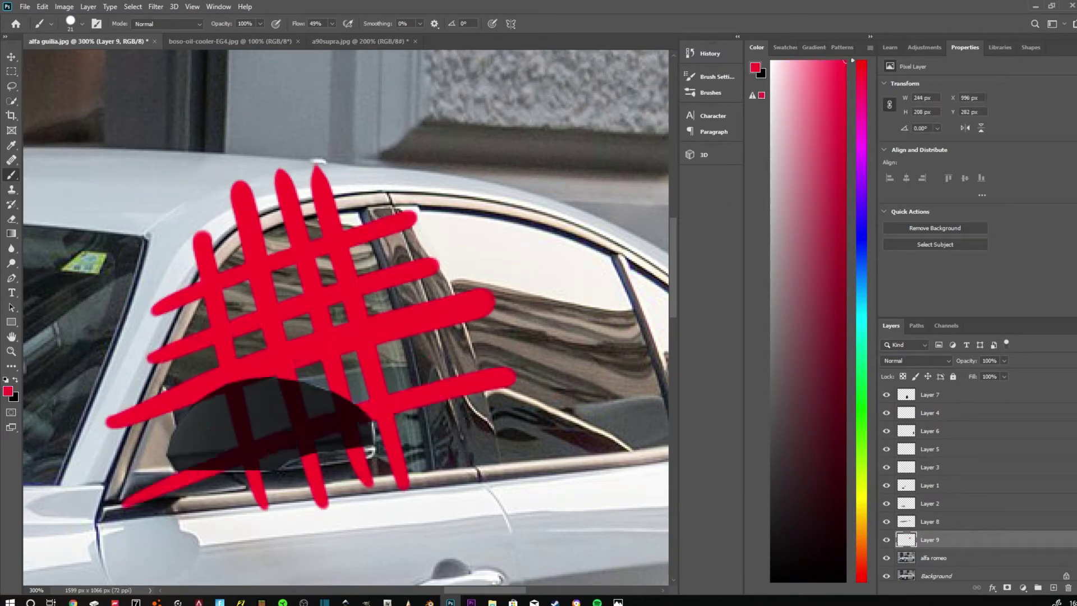
{"action": "left_click_drag", "start_coordinate": [113, 421], "coordinate": [550, 337]}
{"action": "key", "text": "e"}
{"action": "left_click_drag", "start_coordinate": [393, 258], "coordinate": [449, 381]}
{"action": "left_click_drag", "start_coordinate": [461, 336], "coordinate": [550, 416]}
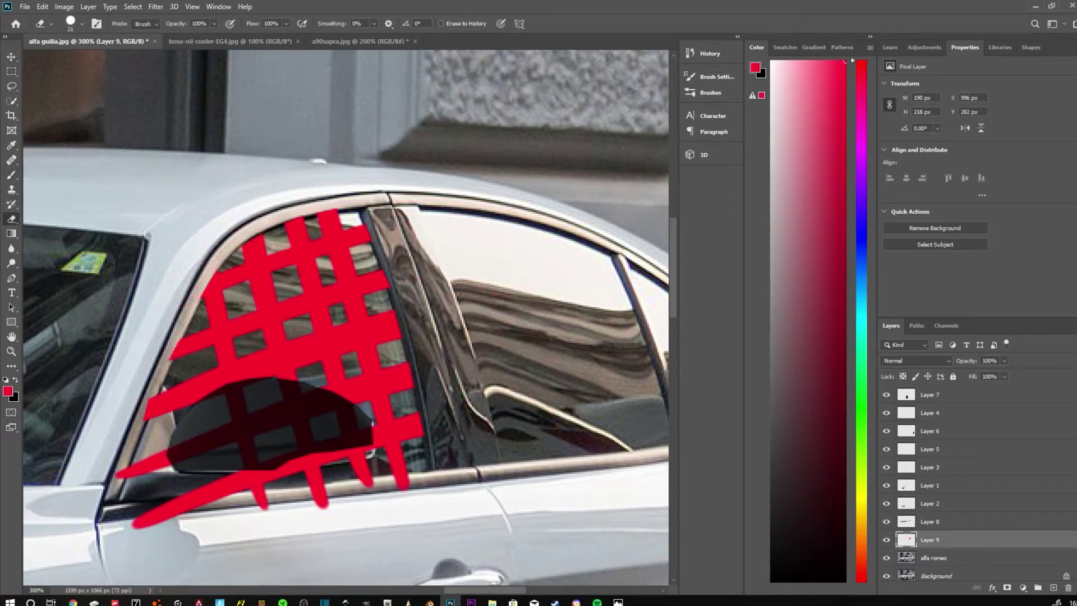
{"action": "left_click_drag", "start_coordinate": [151, 401], "coordinate": [323, 503]}
{"action": "left_click_drag", "start_coordinate": [141, 463], "coordinate": [314, 392]}
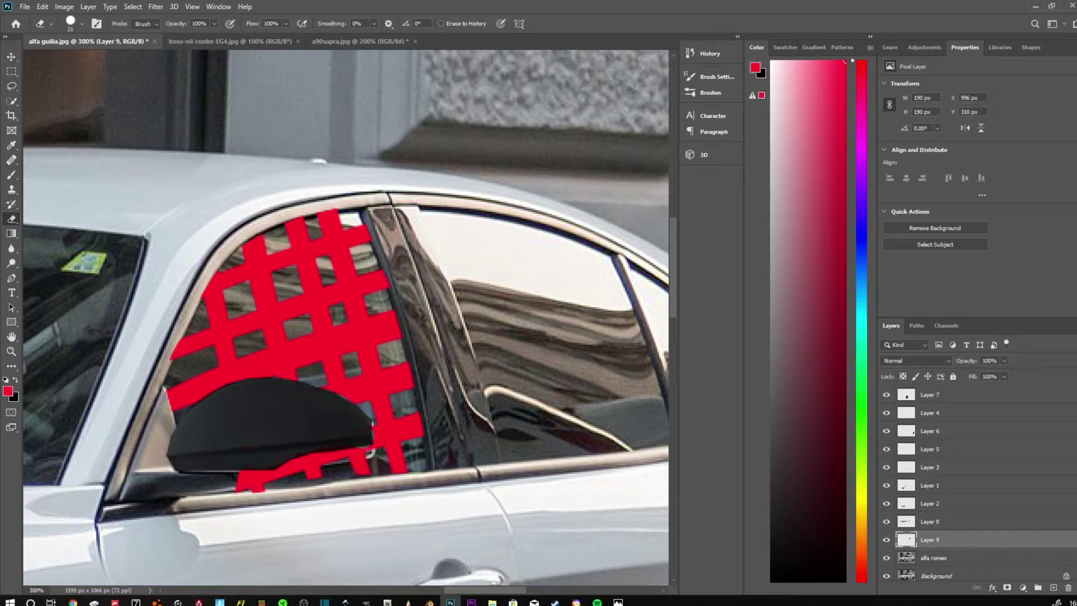
Step: On a new layer, paint black fold shadows down the red net
{"action": "key", "text": "b"}
{"action": "left_click", "coordinate": [269, 426], "text": "alt"}
{"action": "key", "text": "ctrl+shift+alt+n"}
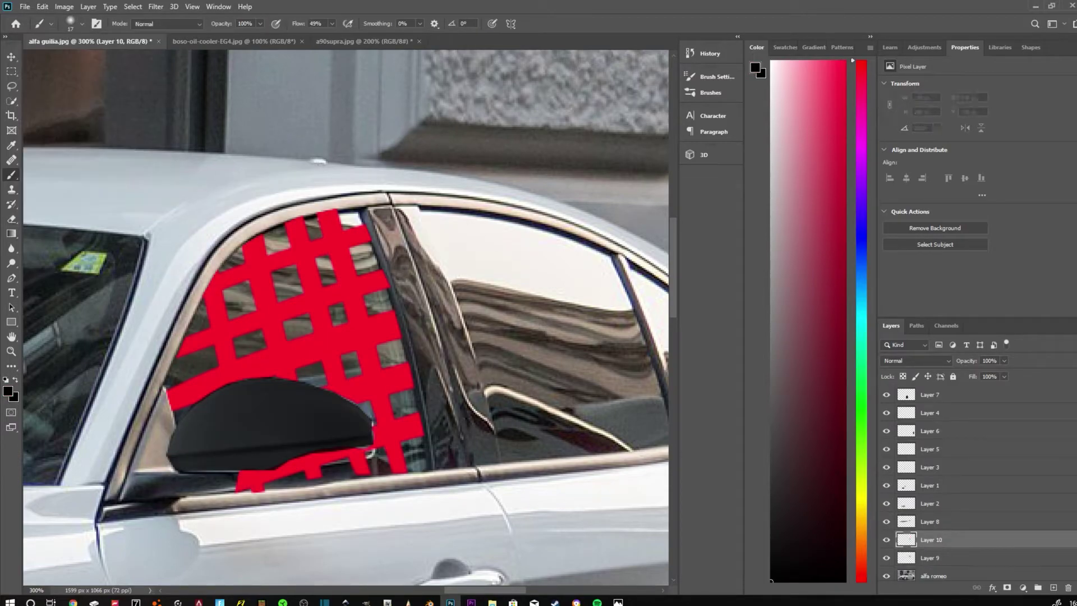
{"action": "mouse_move", "coordinate": [345, 224]}
{"action": "left_mouse_down"}
{"action": "mouse_move", "coordinate": [404, 465]}
{"action": "mouse_move", "coordinate": [370, 476]}
{"action": "left_mouse_up"}
{"action": "left_click_drag", "start_coordinate": [253, 185], "coordinate": [315, 471]}
{"action": "left_click_drag", "start_coordinate": [322, 168], "coordinate": [393, 466]}
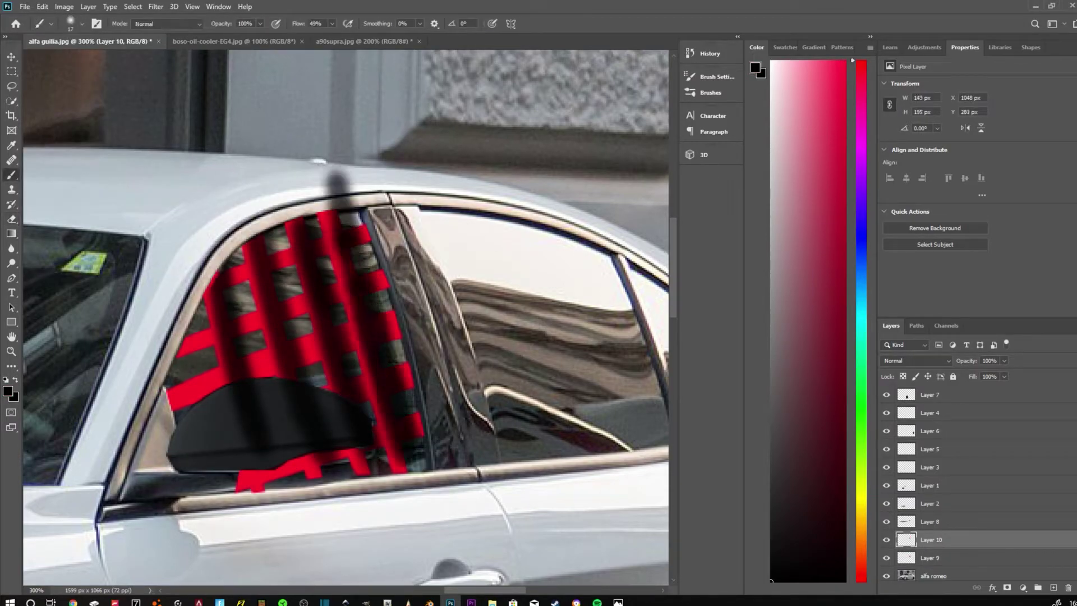
Step: Lighten the net shading with a soft eraser, then undo several of the strokes
{"action": "key", "text": "e"}
{"action": "left_click", "coordinate": [82, 23]}
{"action": "key", "text": "Return"}
{"action": "left_click_drag", "start_coordinate": [294, 219], "coordinate": [331, 337]}
{"action": "key", "text": "ctrl+plus"}
{"action": "left_click_drag", "start_coordinate": [242, 213], "coordinate": [281, 505]}
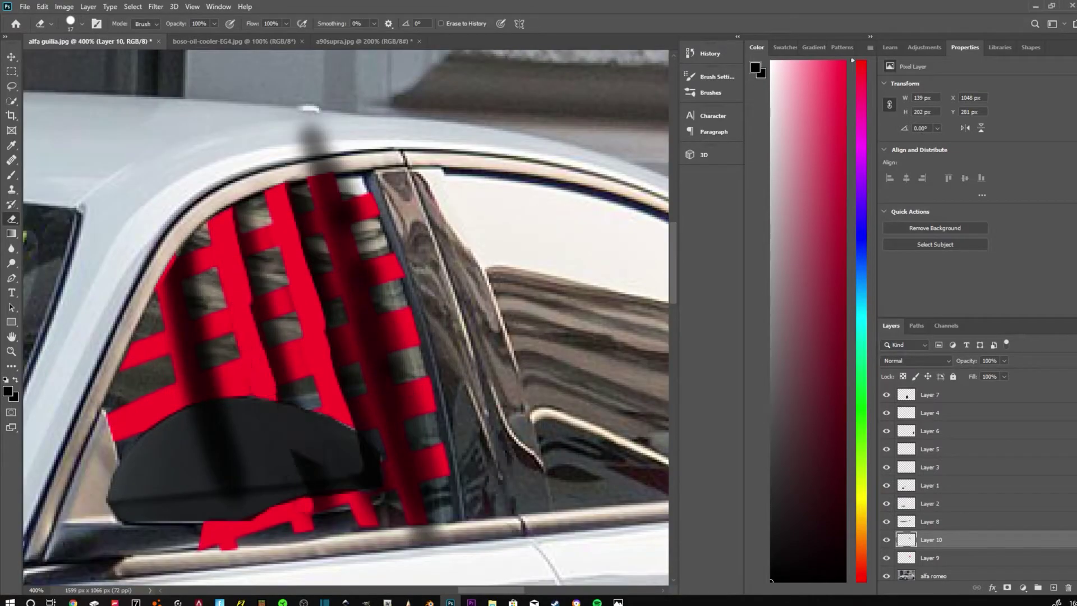
{"action": "left_click_drag", "start_coordinate": [218, 404], "coordinate": [365, 483]}
{"action": "key", "text": "ctrl+z"}
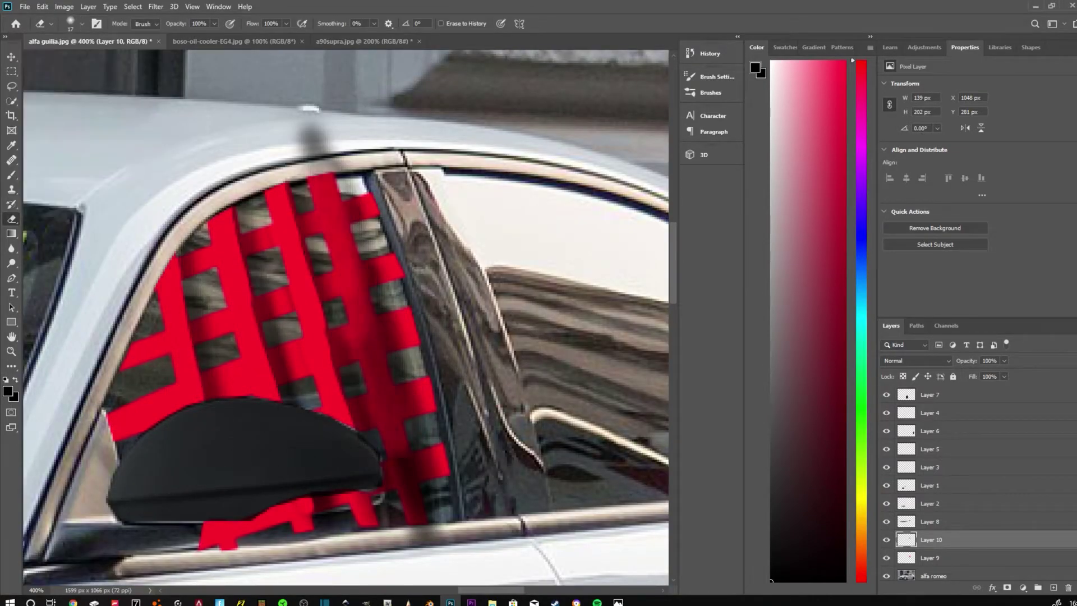
{"action": "key", "text": "ctrl+z"}
{"action": "key", "text": "ctrl+z"}
{"action": "key", "text": "ctrl+z"}
{"action": "key", "text": "ctrl+z"}
{"action": "key", "text": "ctrl+z"}
{"action": "key", "text": "ctrl+z"}
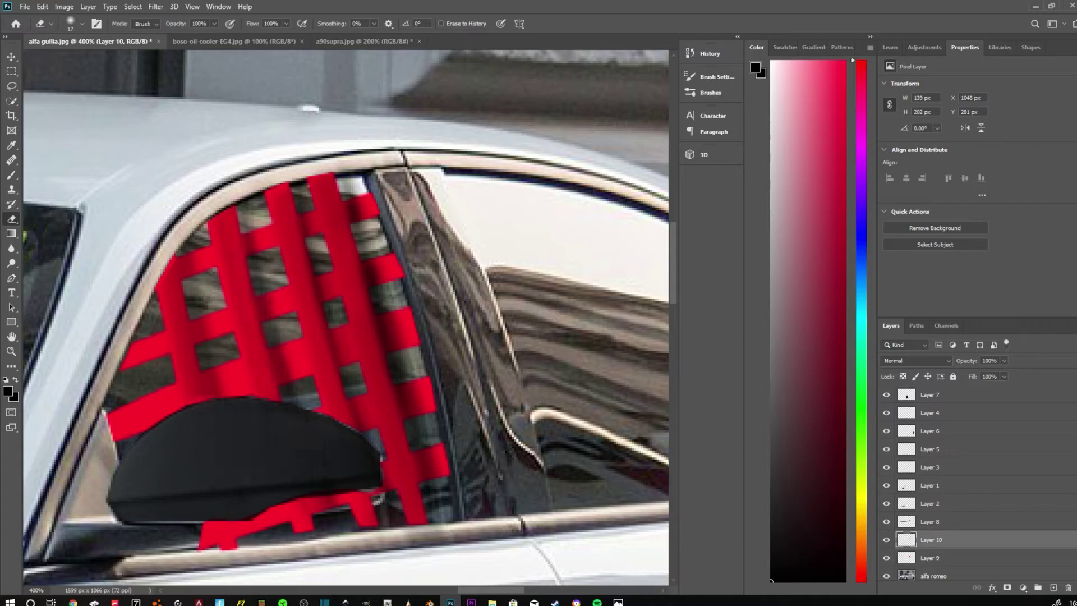
{"action": "key", "text": "ctrl+z"}
{"action": "key", "text": "ctrl+z"}
Step: Restore the darker net shading and return to a smaller brush
{"action": "key", "text": "ctrl+shift+z"}
{"action": "key", "text": "b"}
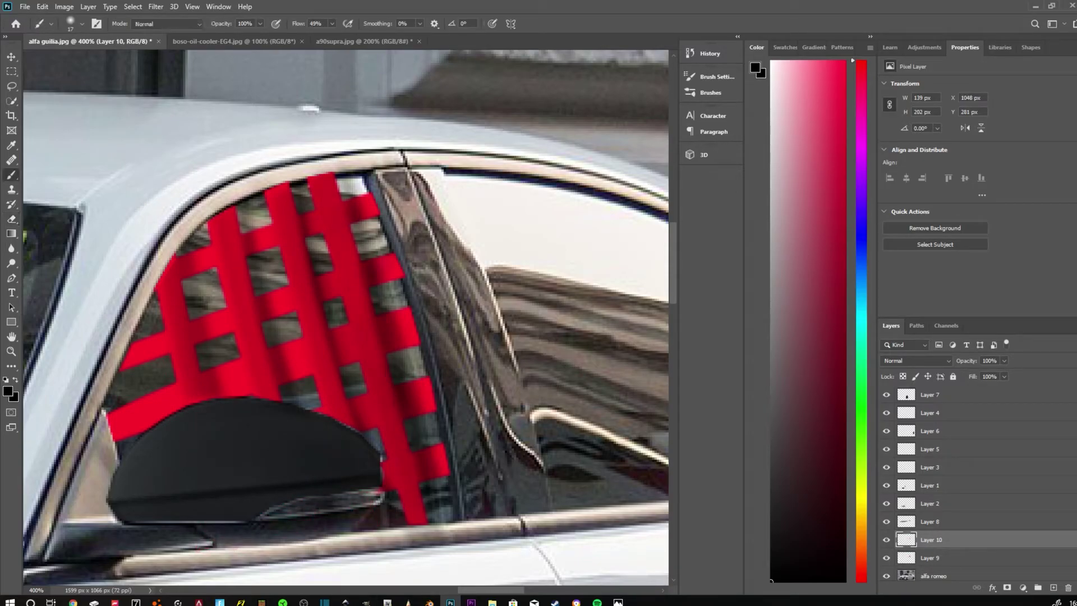
{"action": "key", "text": "ctrl+shift+z"}
{"action": "key", "text": "ctrl+shift+z"}
{"action": "key", "text": "ctrl+minus"}
{"action": "left_click", "coordinate": [82, 24]}
{"action": "key", "text": "Escape"}
Step: Zoom in on the rear windows and choose the Curvature Pen tool
{"action": "key", "text": "ctrl+0"}
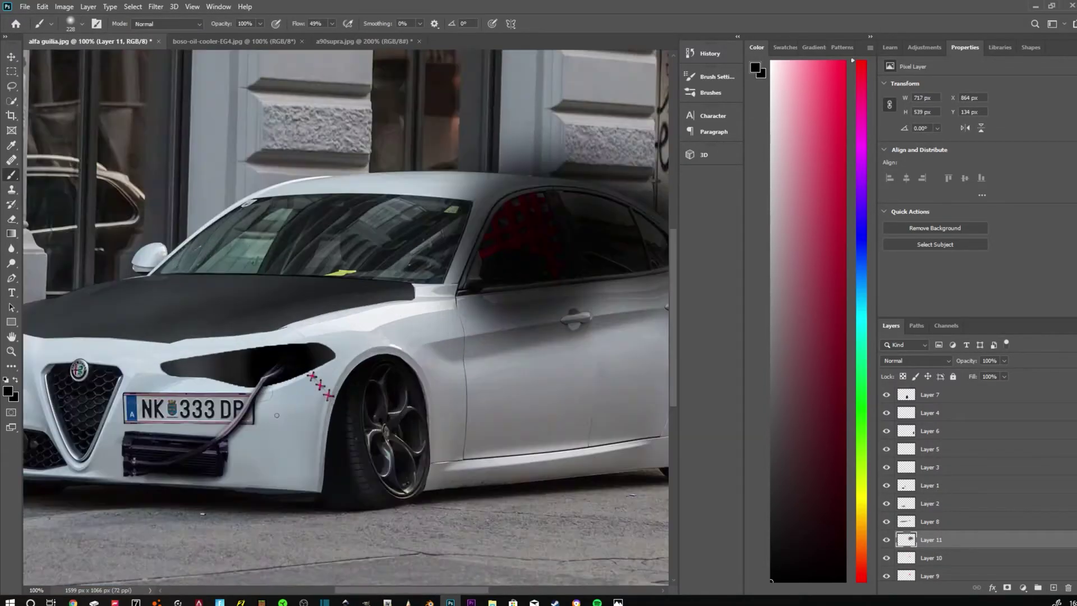
{"action": "key", "text": "e"}
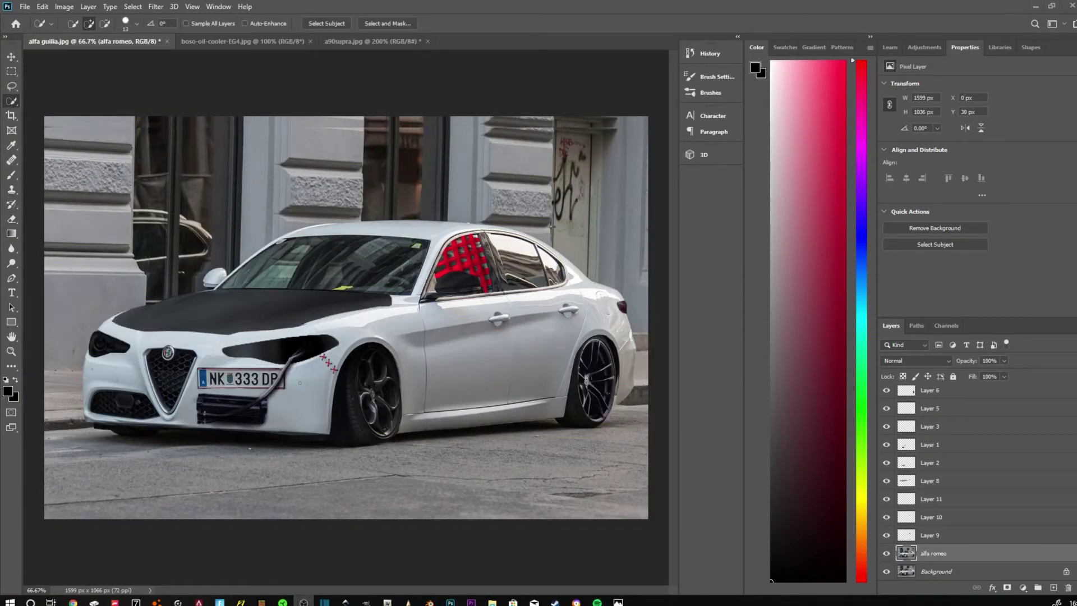
{"action": "key", "text": "ctrl+plus"}
{"action": "key", "text": "ctrl+plus"}
{"action": "key", "text": "p"}
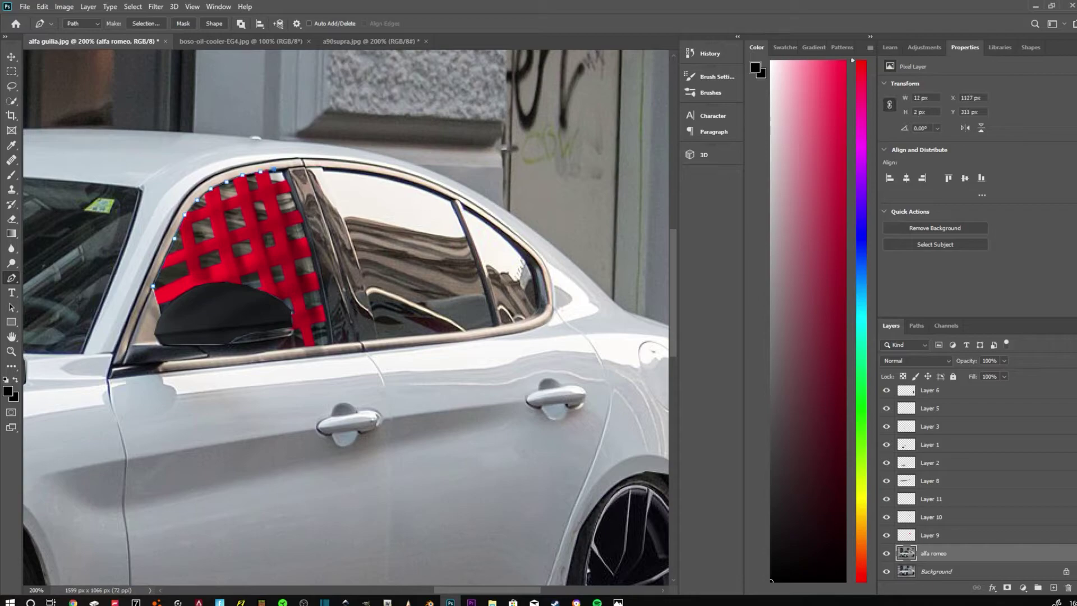
{"action": "right_click", "coordinate": [11, 277]}
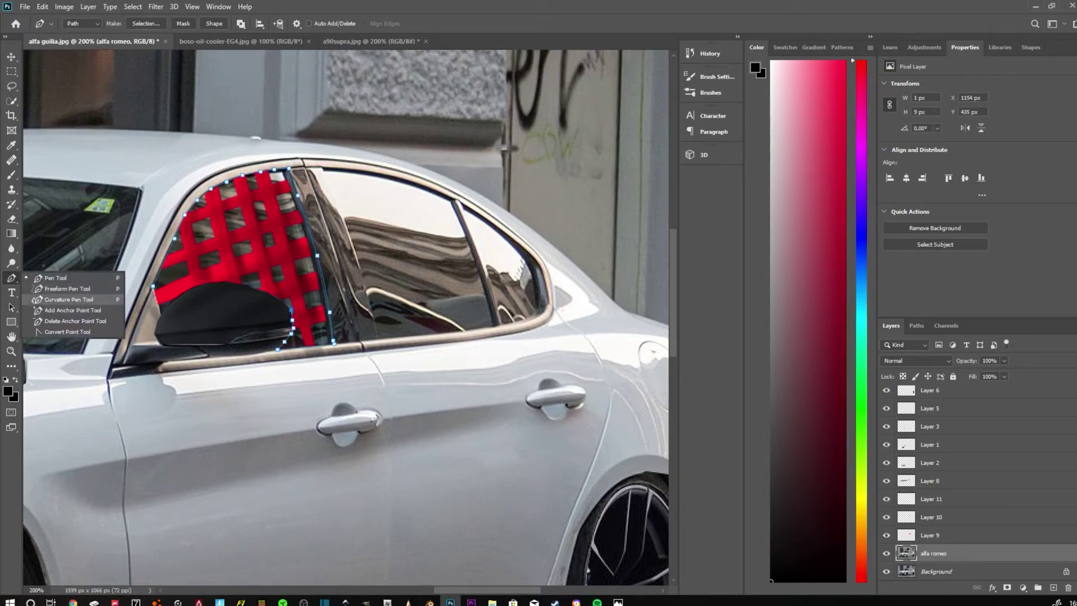
{"action": "left_click", "coordinate": [56, 298]}
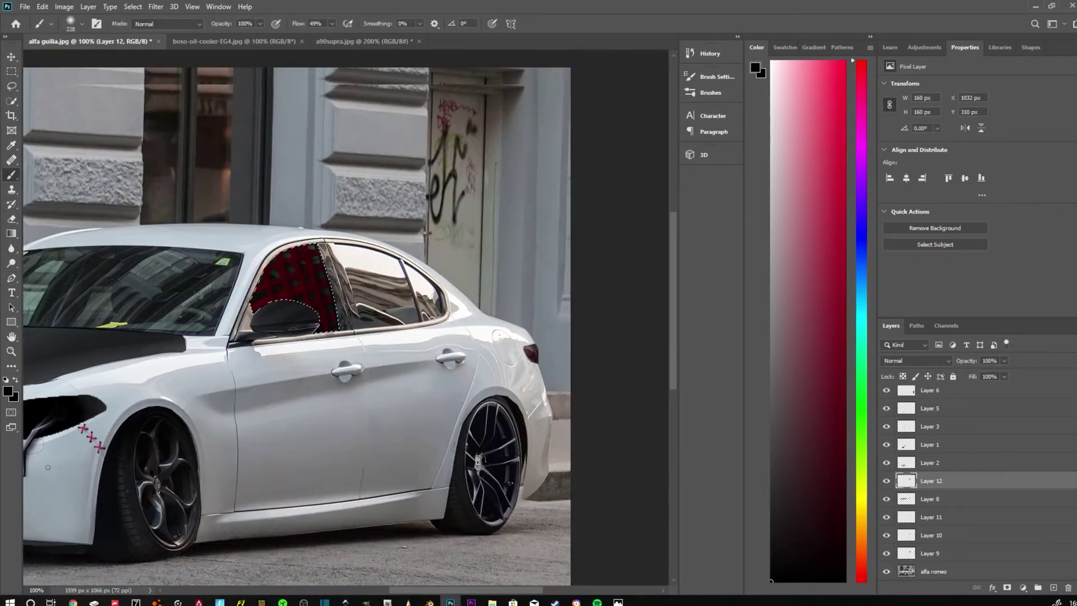
Step: Trace the rear door window on a new tint layer and convert it to a selection
{"action": "key", "text": "ctrl+minus"}
{"action": "key", "text": "ctrl+plus"}
{"action": "key", "text": "ctrl+plus"}
{"action": "left_click", "coordinate": [388, 322]}
{"action": "left_click", "coordinate": [391, 347]}
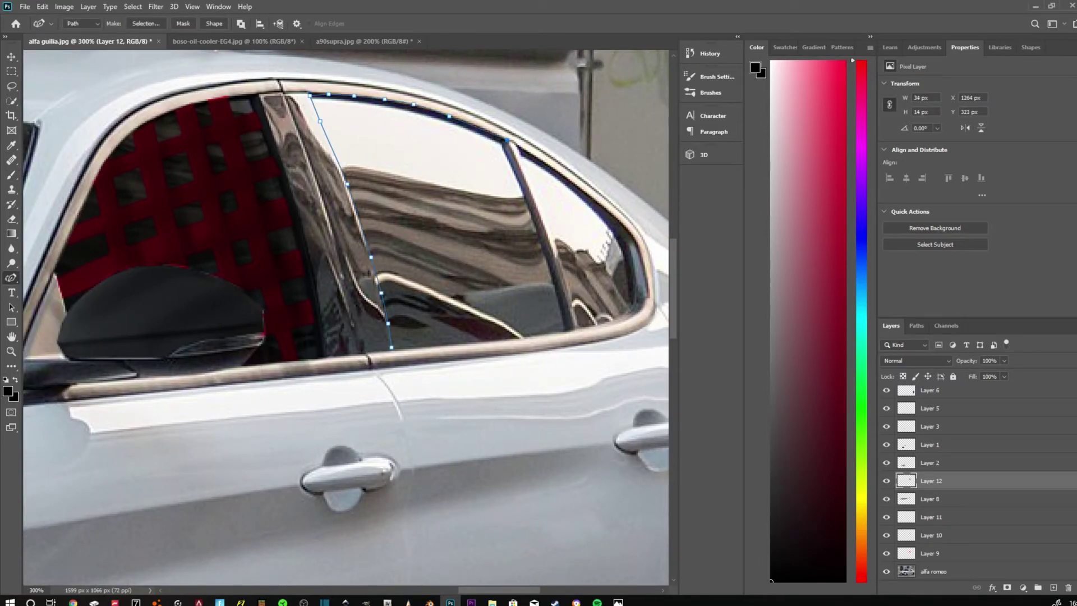
{"action": "scroll", "coordinate": [346, 315], "scroll_direction": "right", "scroll_amount": 5}
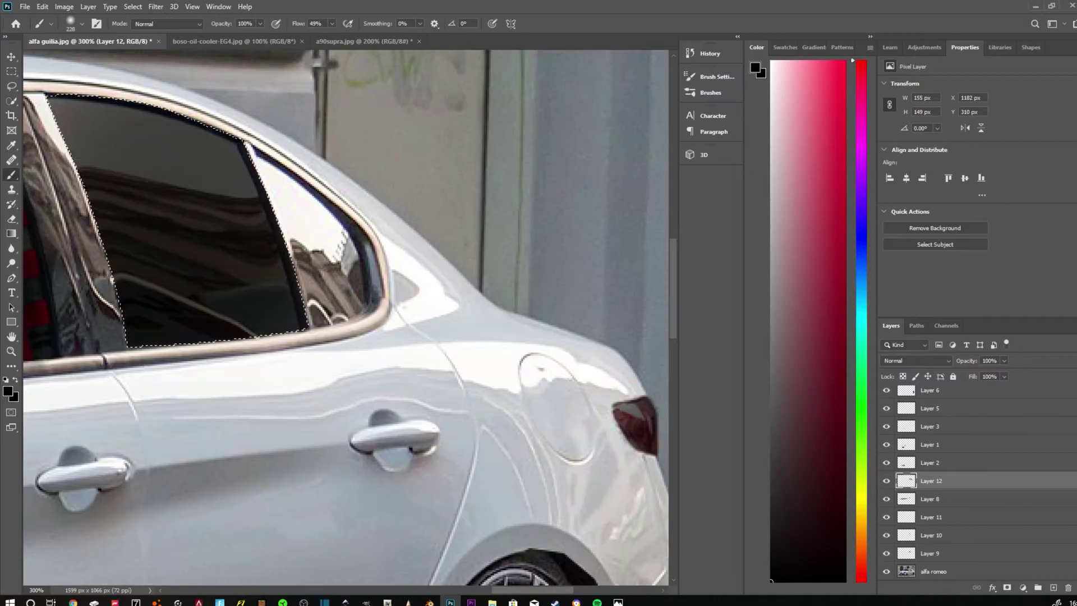
{"action": "key", "text": "Escape"}
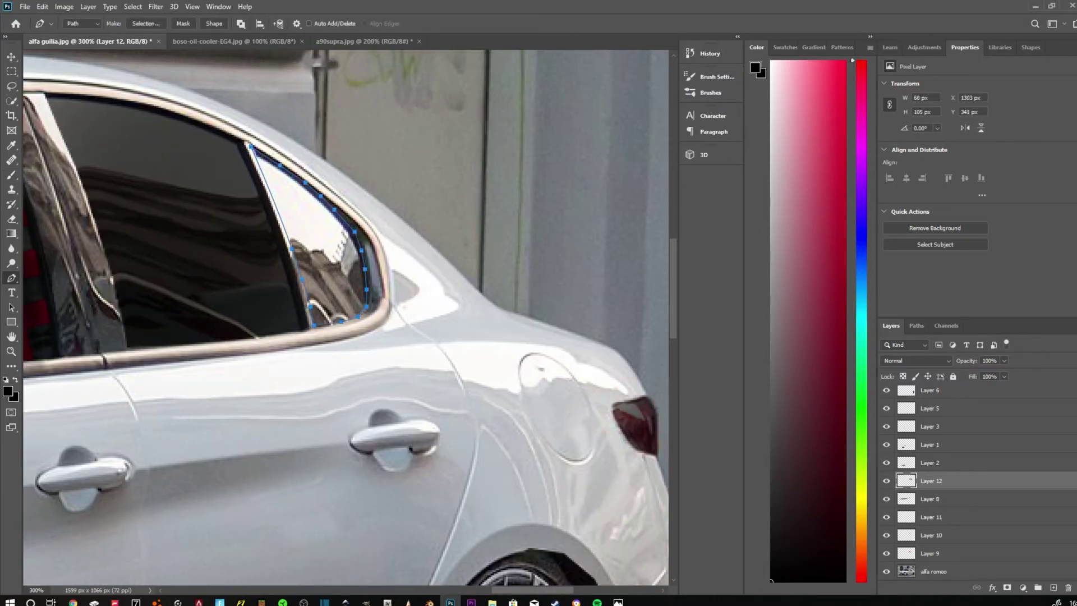
{"action": "key", "text": "ctrl+0"}
Step: Smudge the paint on the current layer with an enlarged Mixer Brush
{"action": "key", "text": "b"}
{"action": "key", "text": "ctrl+1"}
{"action": "left_click", "coordinate": [51, 24]}
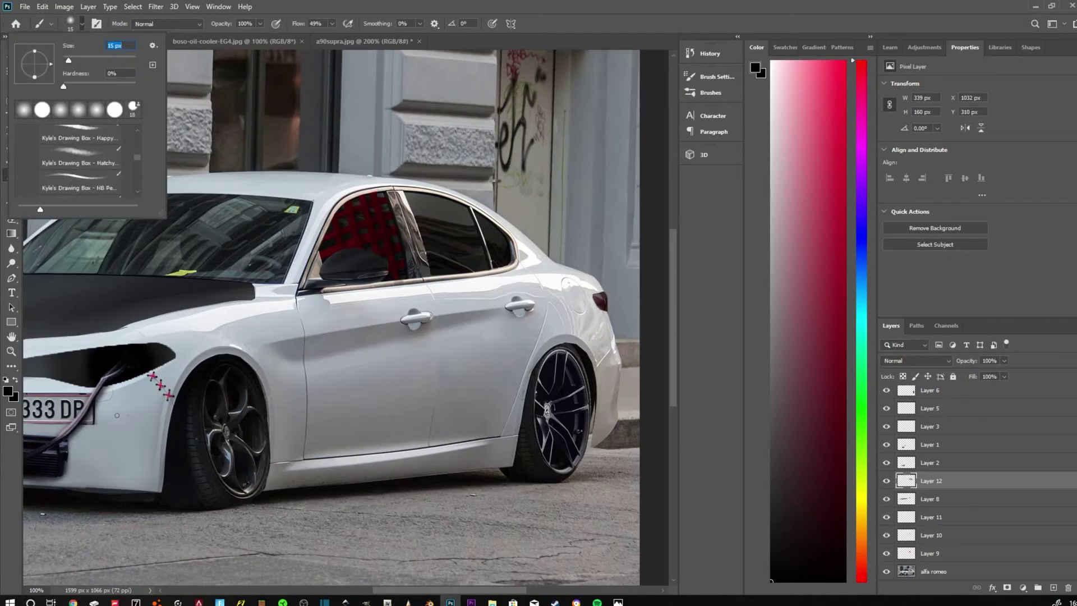
{"action": "left_click", "coordinate": [11, 248]}
{"action": "key", "text": "bracketright"}
{"action": "key", "text": "bracketright"}
{"action": "key", "text": "bracketright"}
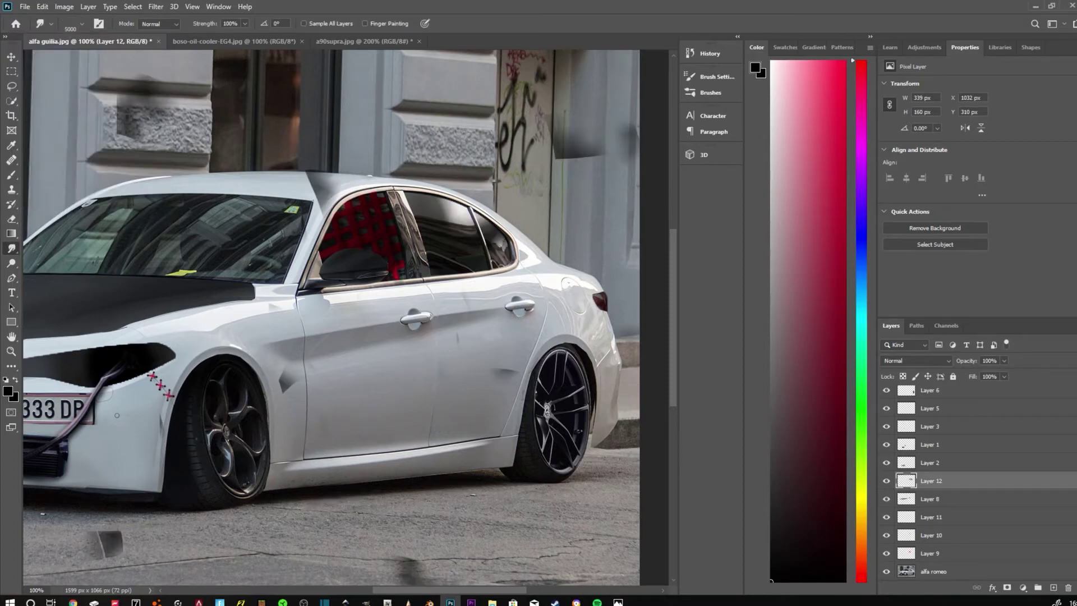
{"action": "left_click_drag", "start_coordinate": [449, 225], "coordinate": [494, 252]}
{"action": "key", "text": "bracketleft"}
{"action": "key", "text": "bracketleft"}
{"action": "key", "text": "bracketleft"}
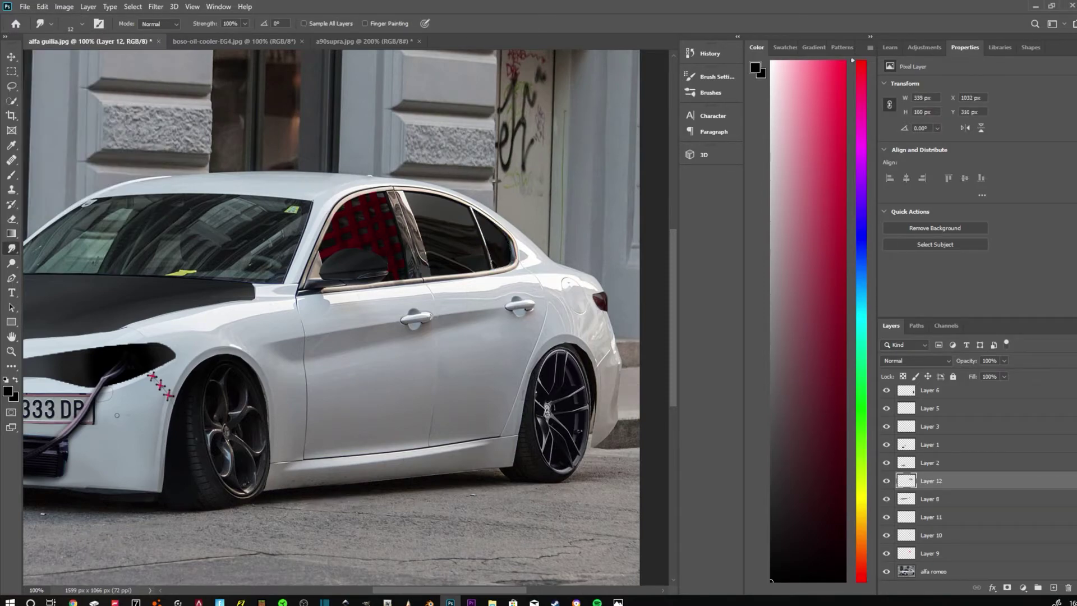
Step: Paint dark grime along the rocker panel with a textured brush
{"action": "key", "text": "shift+b"}
{"action": "scroll", "coordinate": [336, 314], "scroll_direction": "left", "scroll_amount": 2}
{"action": "mouse_move", "coordinate": [325, 466]}
{"action": "left_mouse_down"}
{"action": "mouse_move", "coordinate": [382, 477]}
{"action": "mouse_move", "coordinate": [547, 412]}
{"action": "left_mouse_up"}
{"action": "scroll", "coordinate": [346, 314], "scroll_direction": "down", "scroll_amount": 3}
{"action": "scroll", "coordinate": [345, 314], "scroll_direction": "up", "scroll_amount": 3}
{"action": "scroll", "coordinate": [547, 412], "scroll_direction": "down", "scroll_amount": 1}
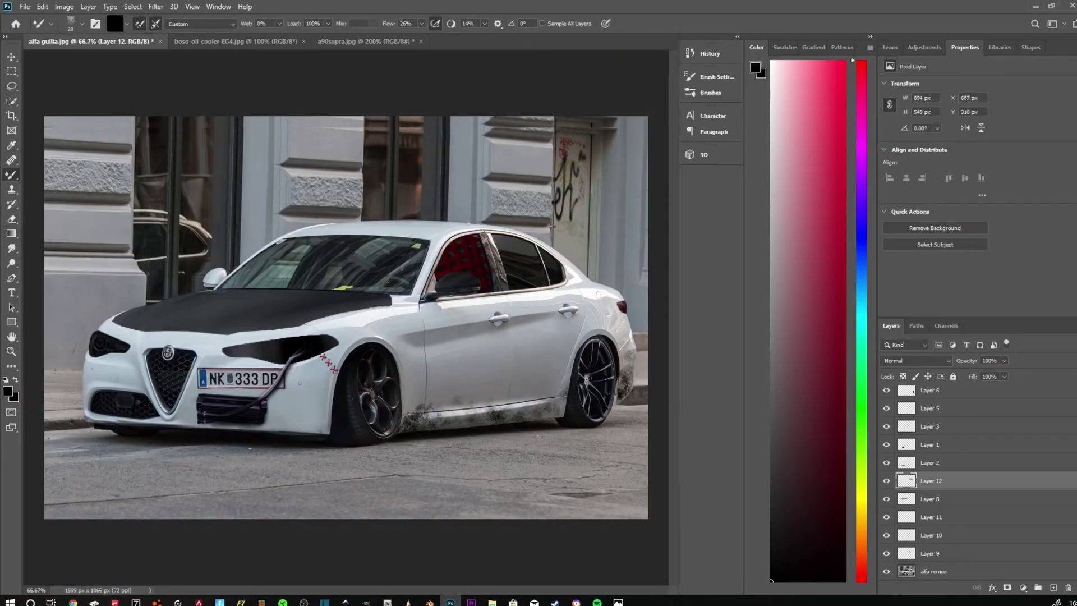
Step: On a new layer, brush faint grime along the car's side
{"action": "key", "text": "ctrl+v"}
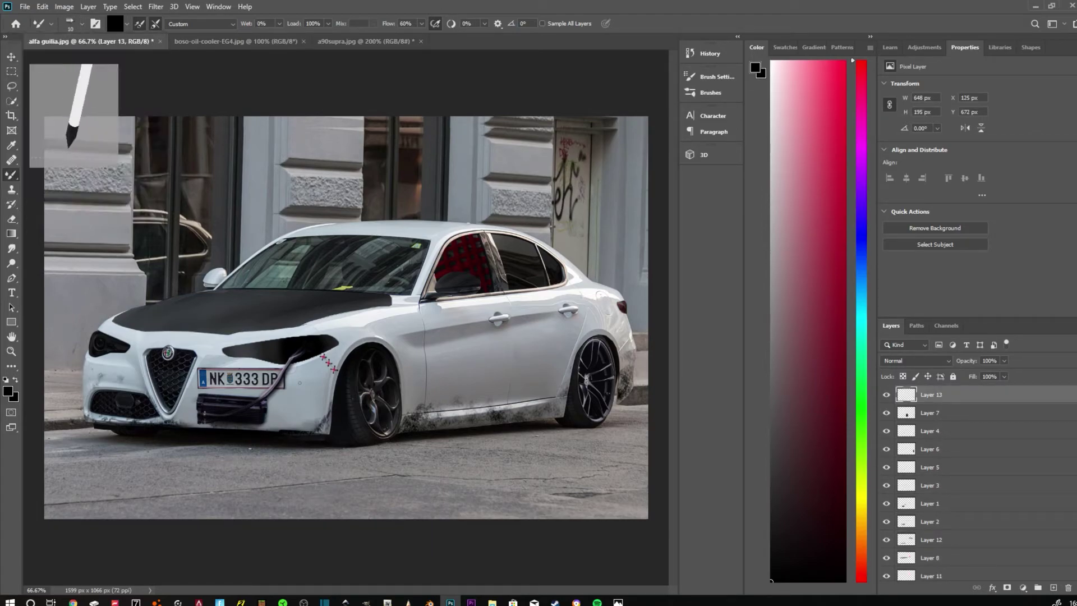
{"action": "key", "text": "Return"}
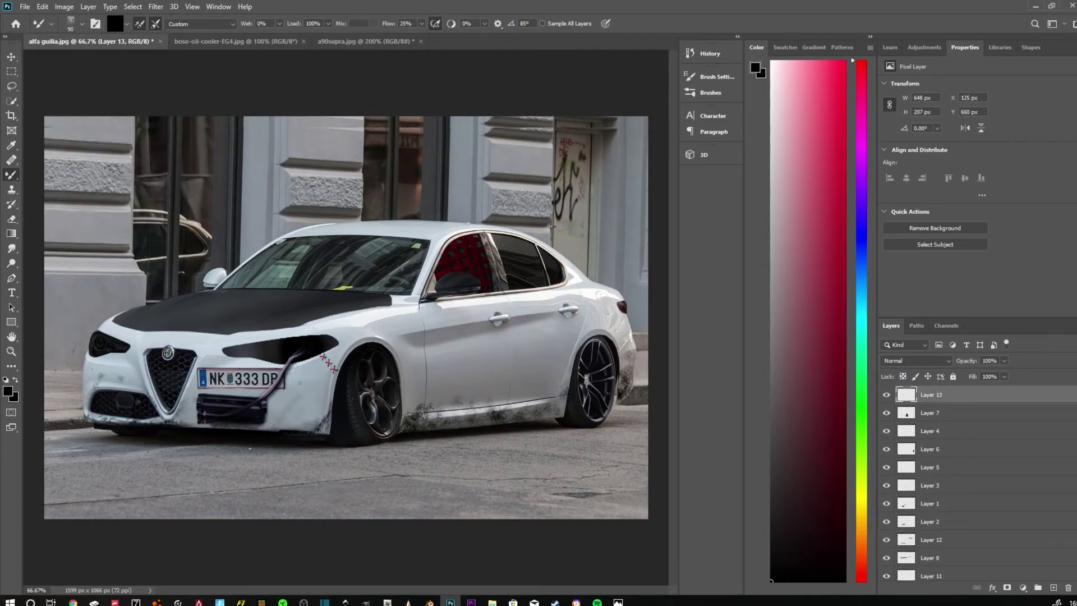
{"action": "left_click_drag", "start_coordinate": [336, 416], "coordinate": [617, 393]}
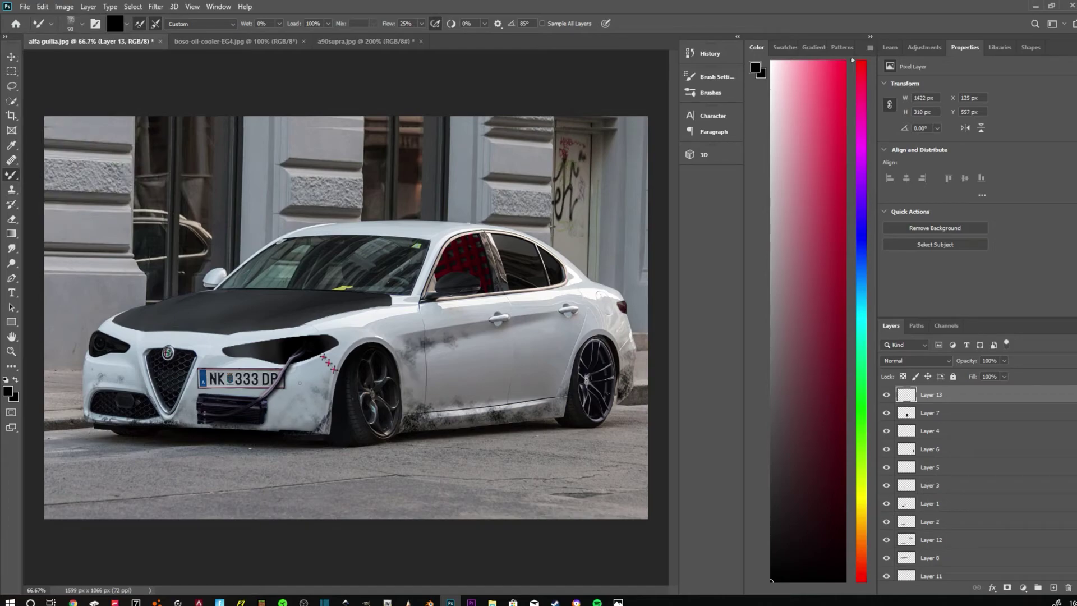
{"action": "key", "text": "ctrl+plus"}
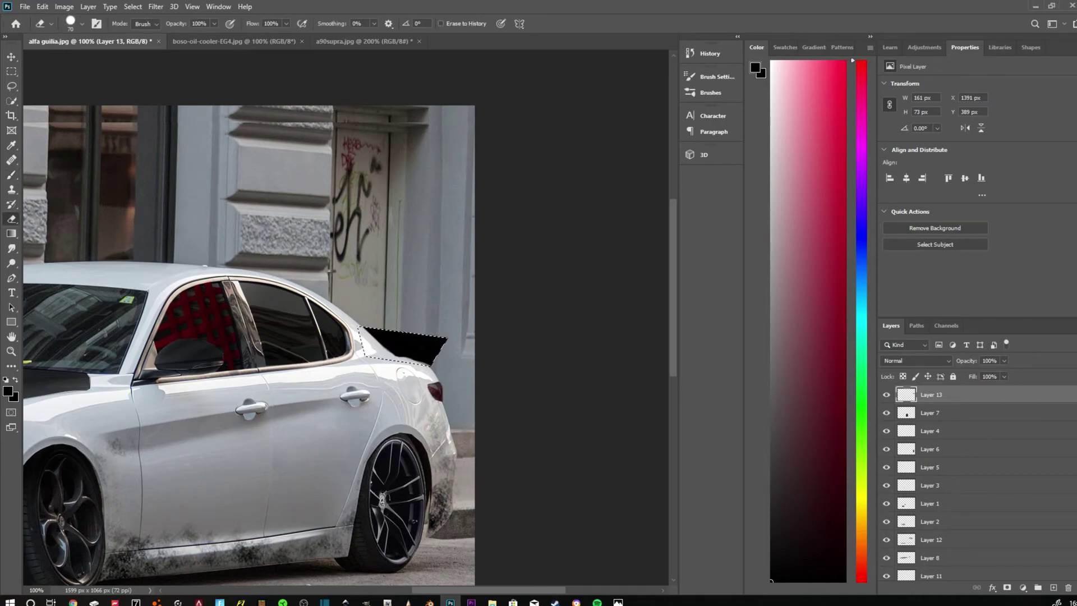
Step: Frame the whole car around the trunk lid and return to the brush for the spoiler
{"action": "key", "text": "bracketleft"}
{"action": "key", "text": "bracketleft"}
{"action": "key", "text": "bracketleft"}
{"action": "scroll", "coordinate": [422, 318], "scroll_direction": "up", "scroll_amount": 3}
{"action": "key", "text": "ctrl+0"}
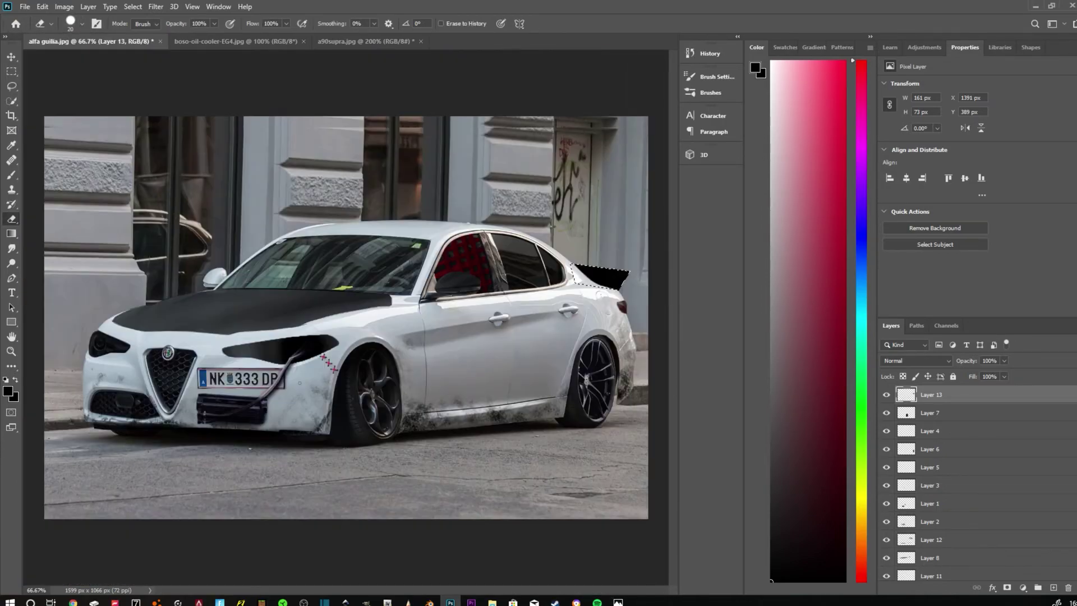
{"action": "key", "text": "b"}
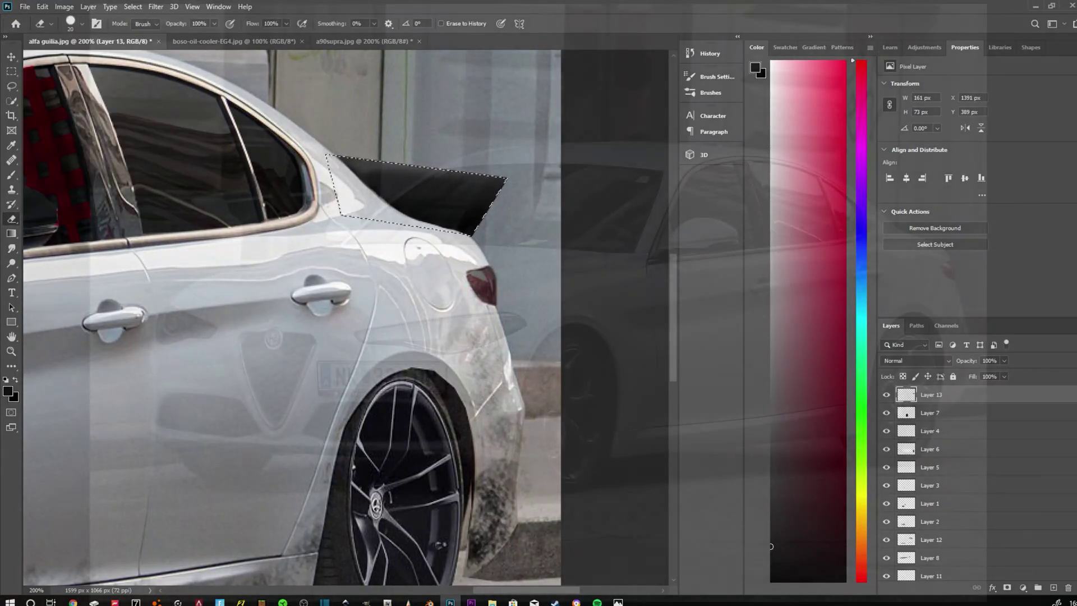